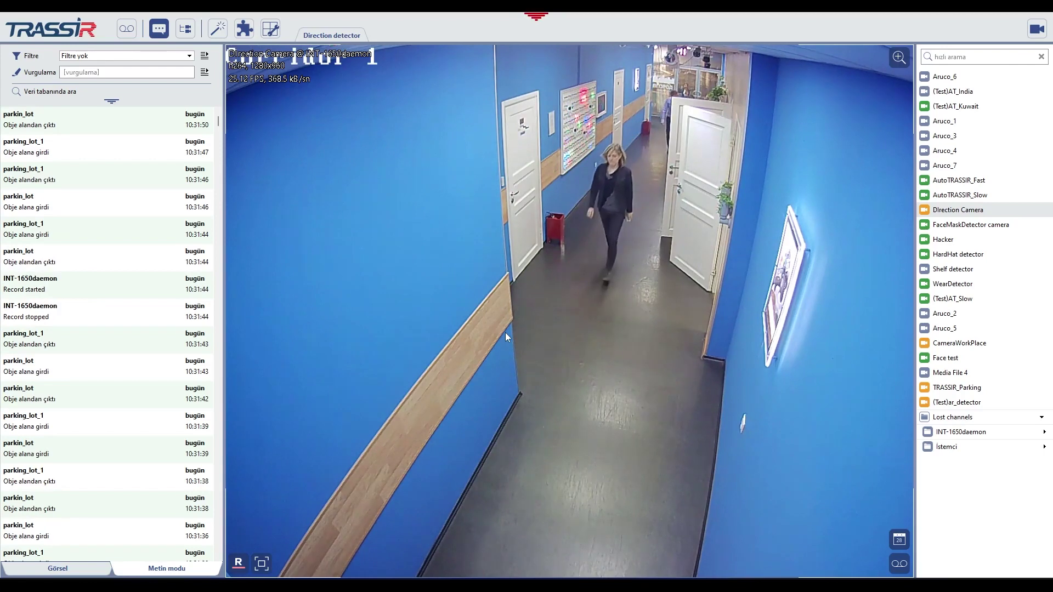
Step: Open the server settings and inspect the Kişi/obje detektörü work mode in the Analitikler module's GPU settings
mouse_move(531, 21)
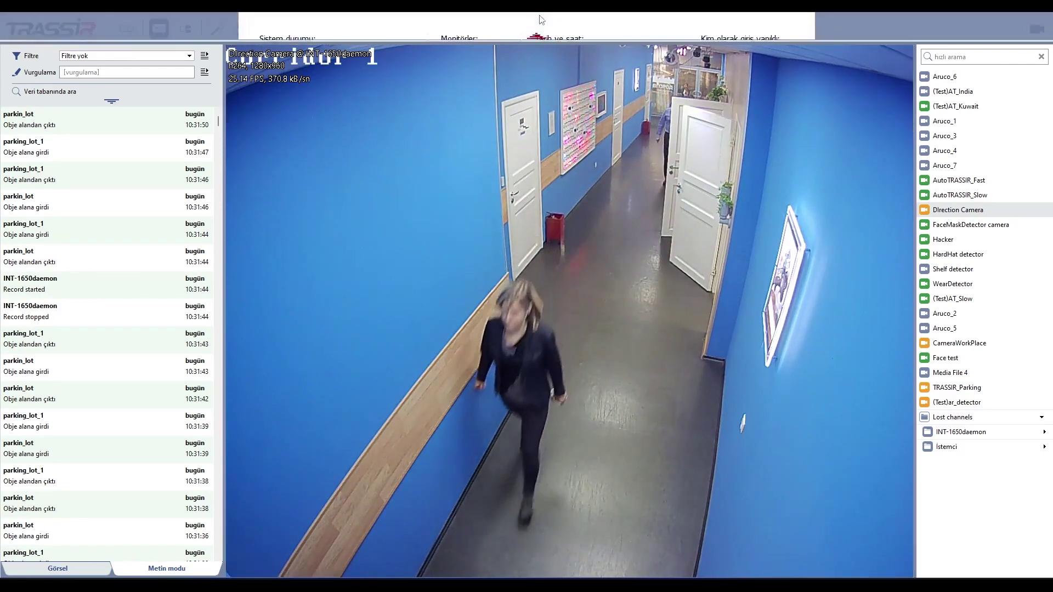
click(294, 101)
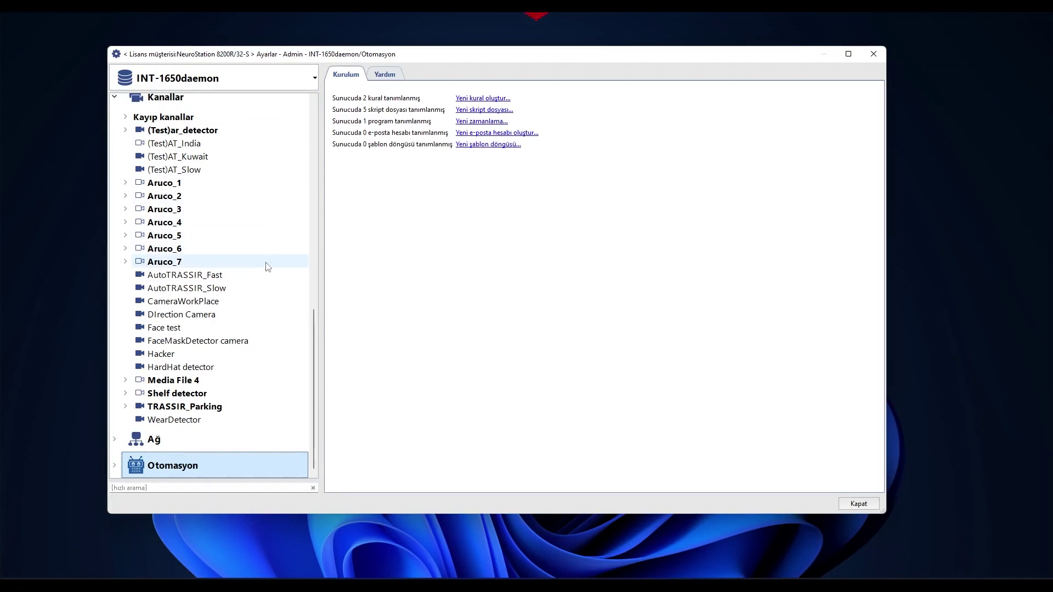
drag(316, 317, 282, 208)
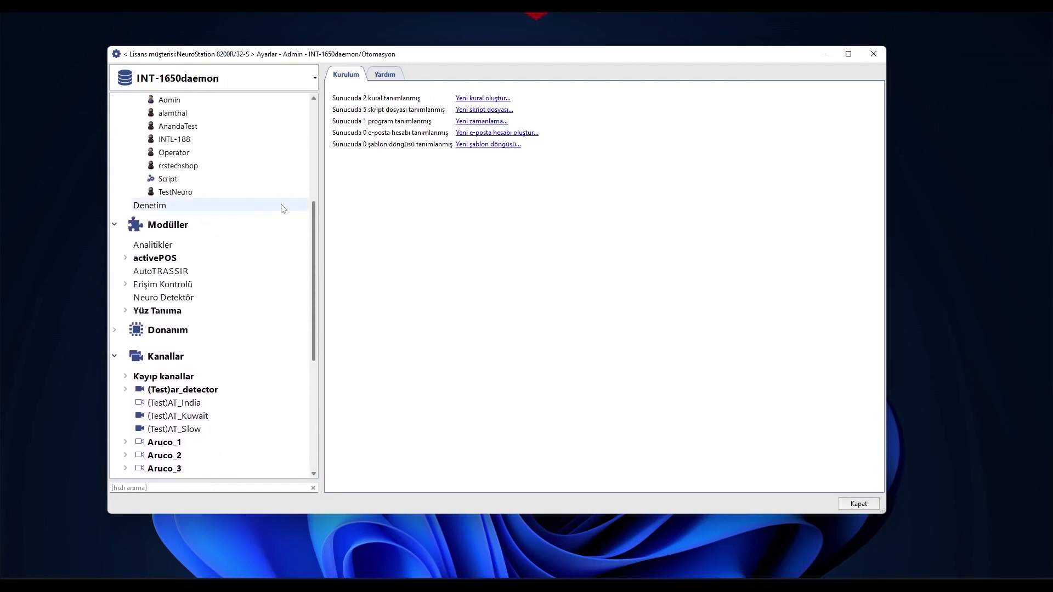
click(184, 244)
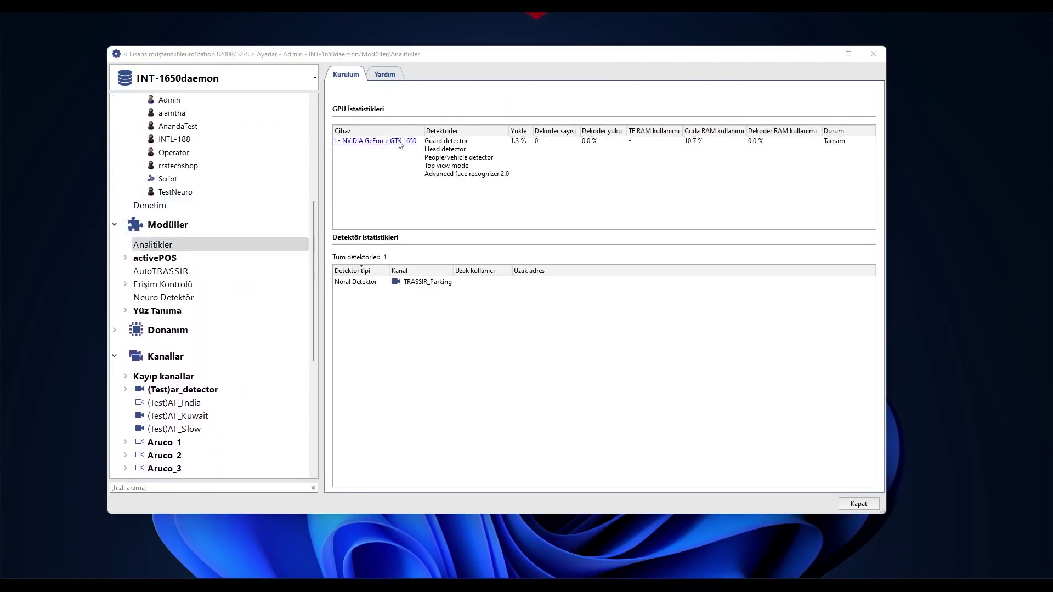
click(399, 142)
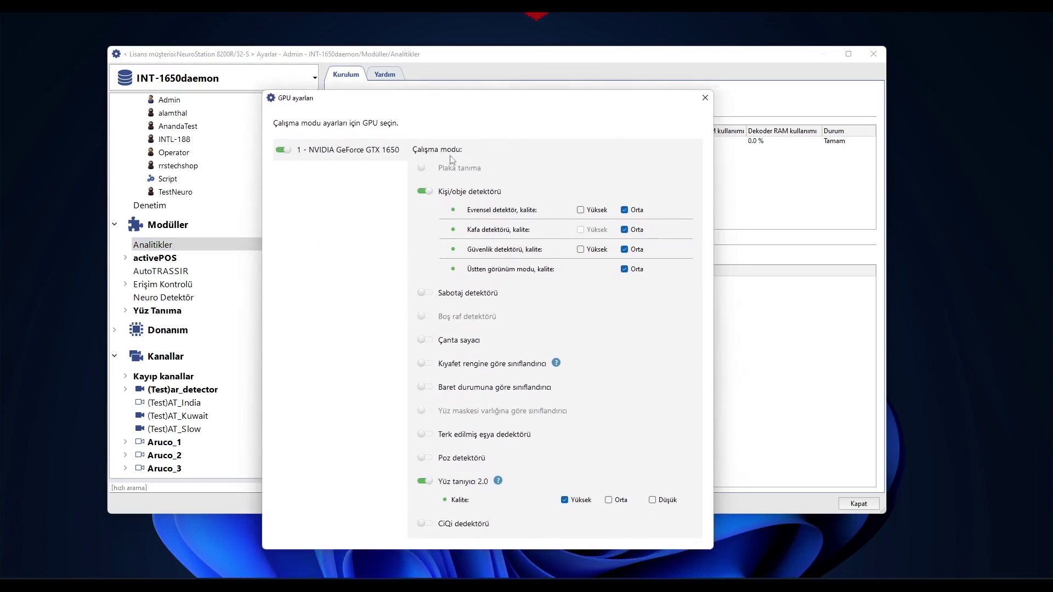
click(423, 192)
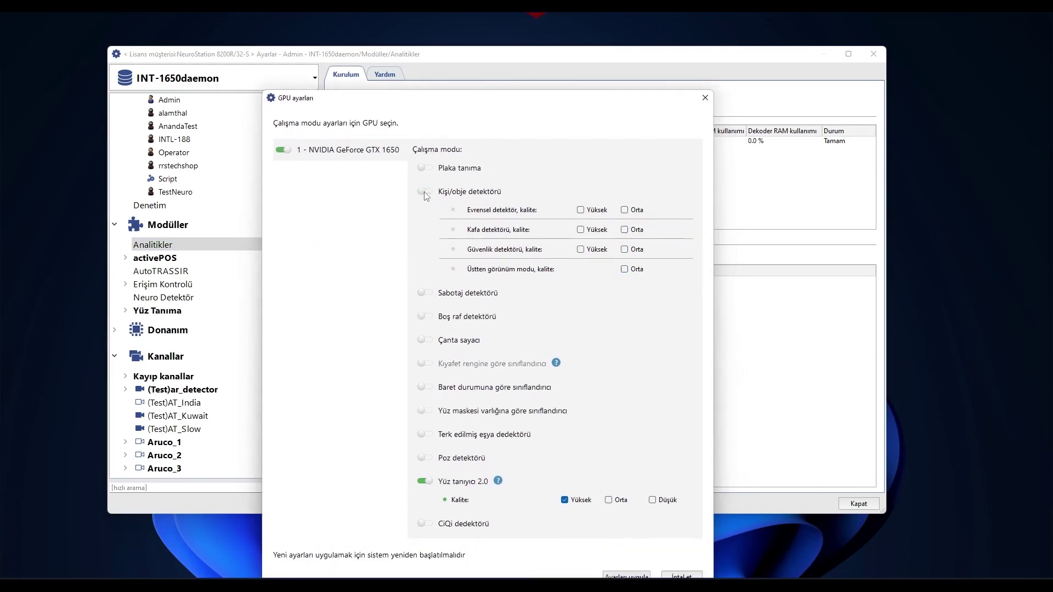
click(705, 98)
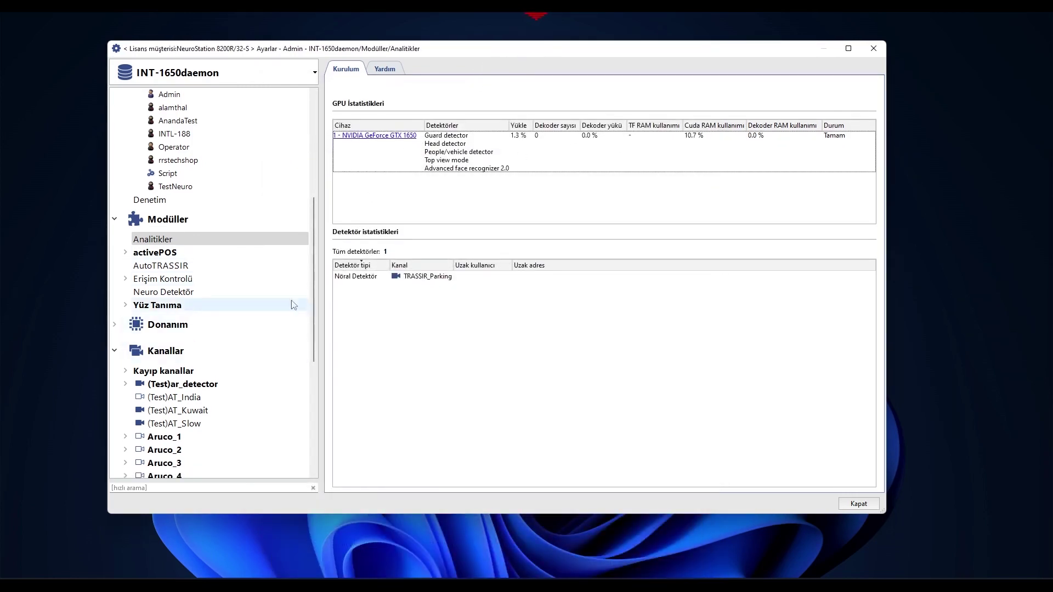
Step: Enable Neuro Detektör on the Direction Camera channel, with Yerel as its processing server
scroll(314, 290, down, 2)
scroll(314, 289, down, 5)
click(211, 355)
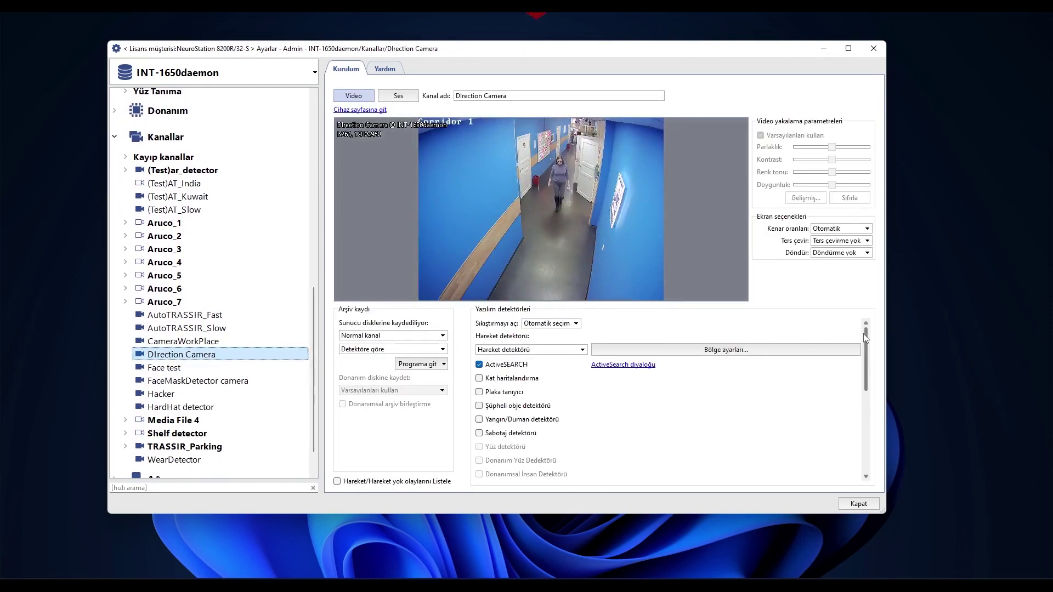
scroll(644, 362, down, 7)
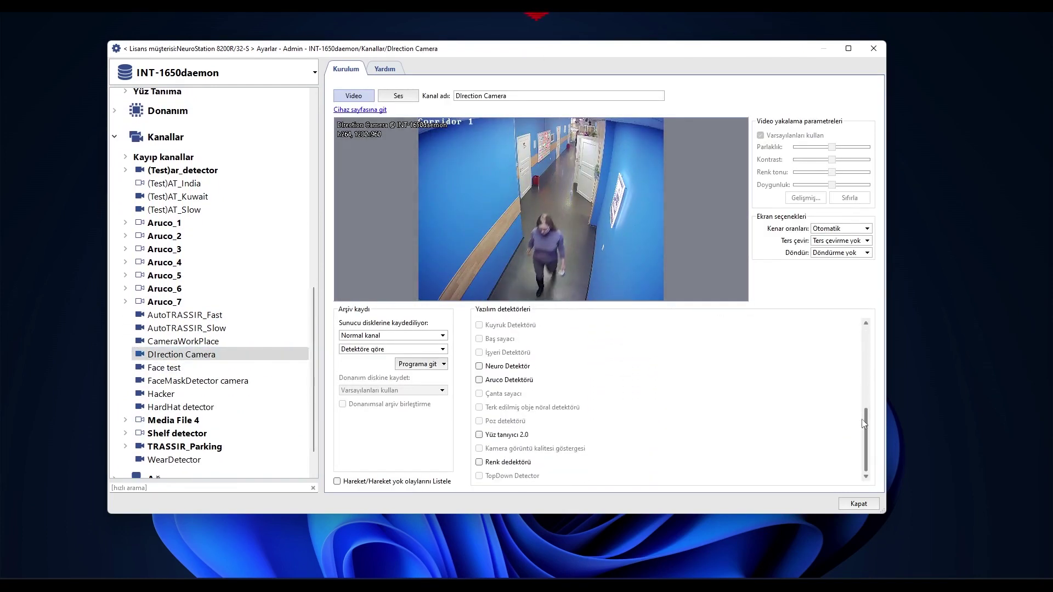
click(478, 366)
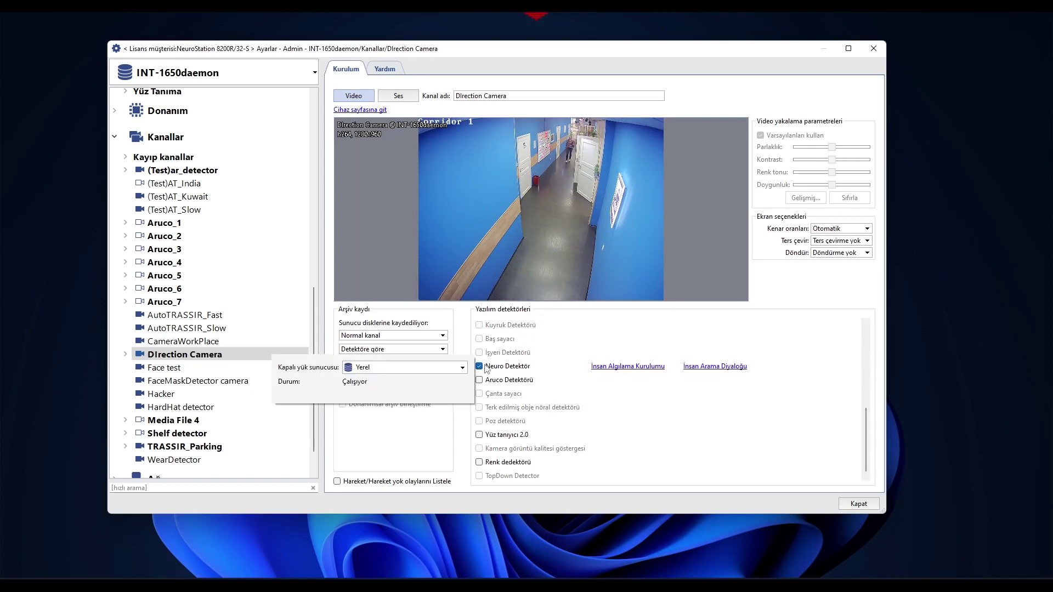
click(463, 368)
click(405, 381)
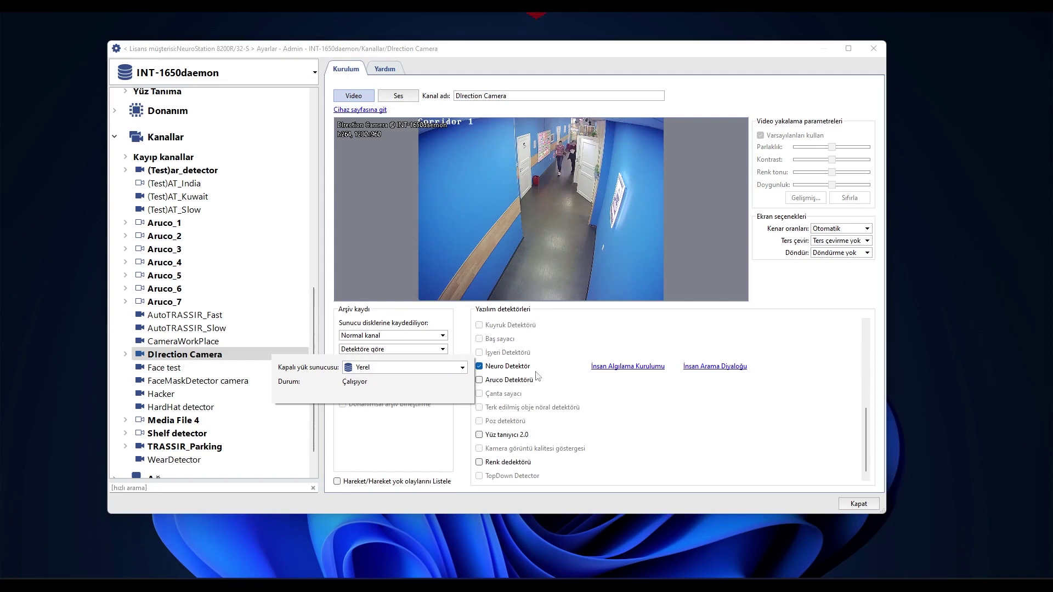
Step: Open Direction Camera's human detection setup and review the detector's advanced and basic settings
click(634, 368)
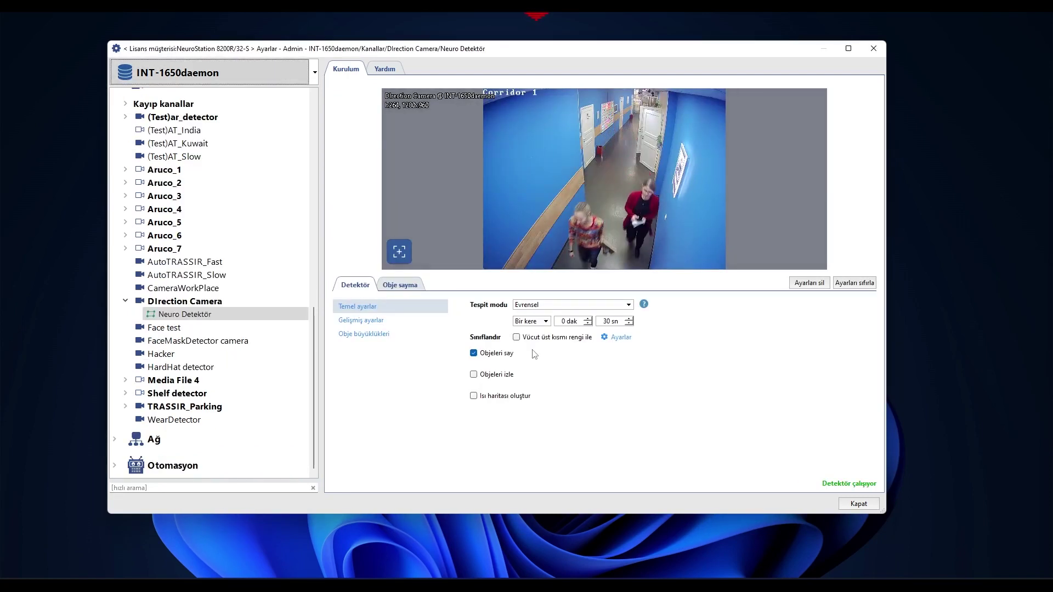
click(441, 320)
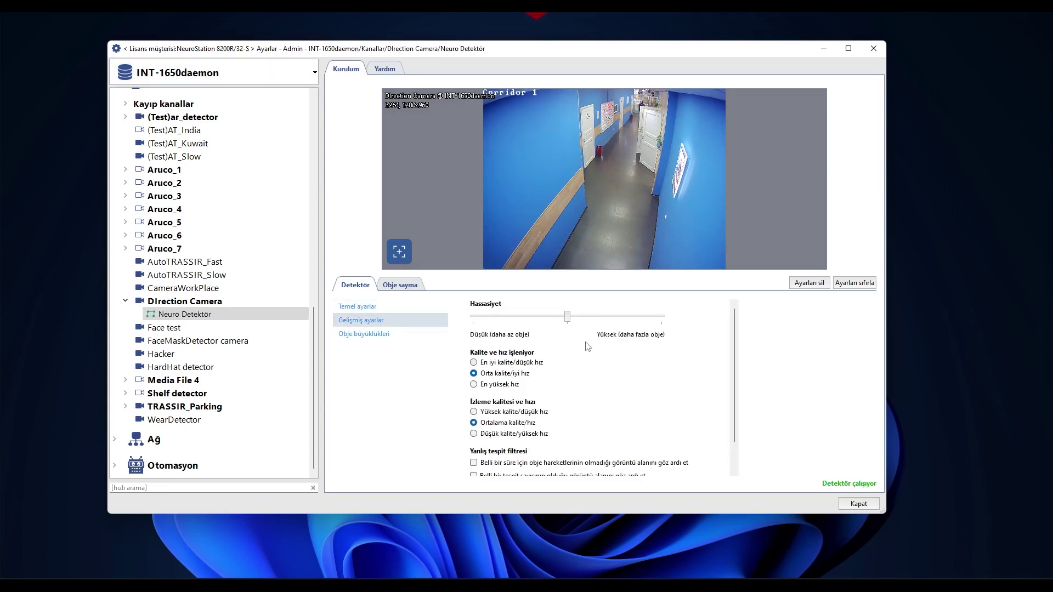
click(397, 308)
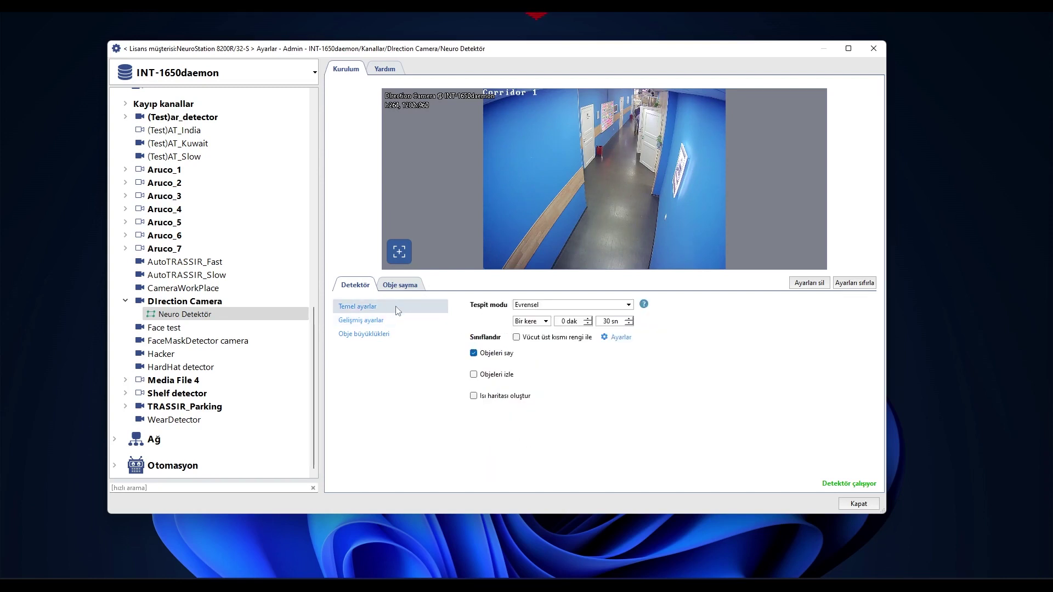
Step: Draw a counting border line across the corridor floor, from the left wall to the right wall, for object counting
click(402, 286)
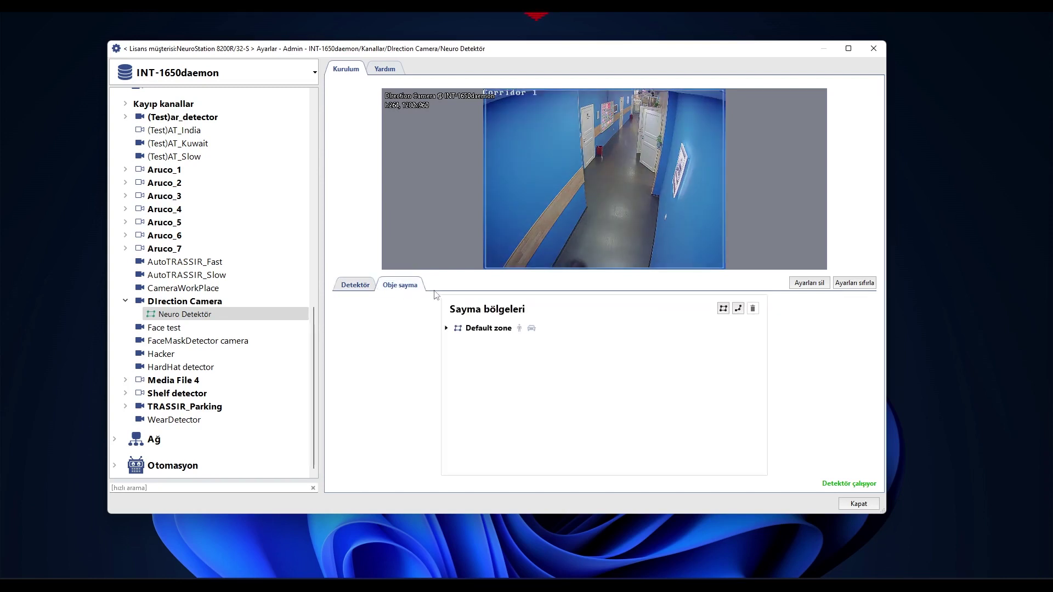
click(738, 310)
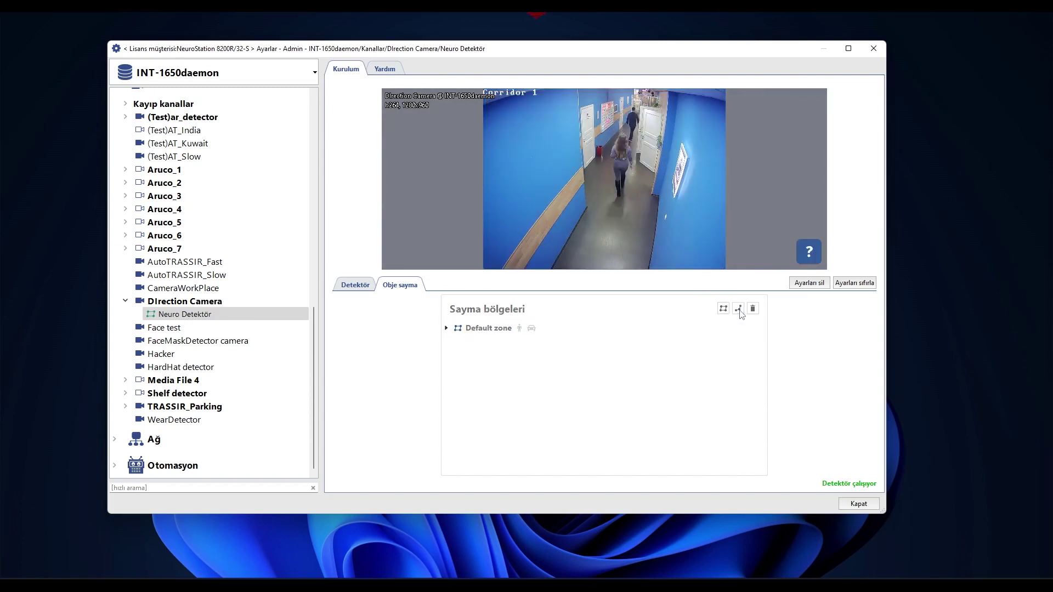
click(587, 209)
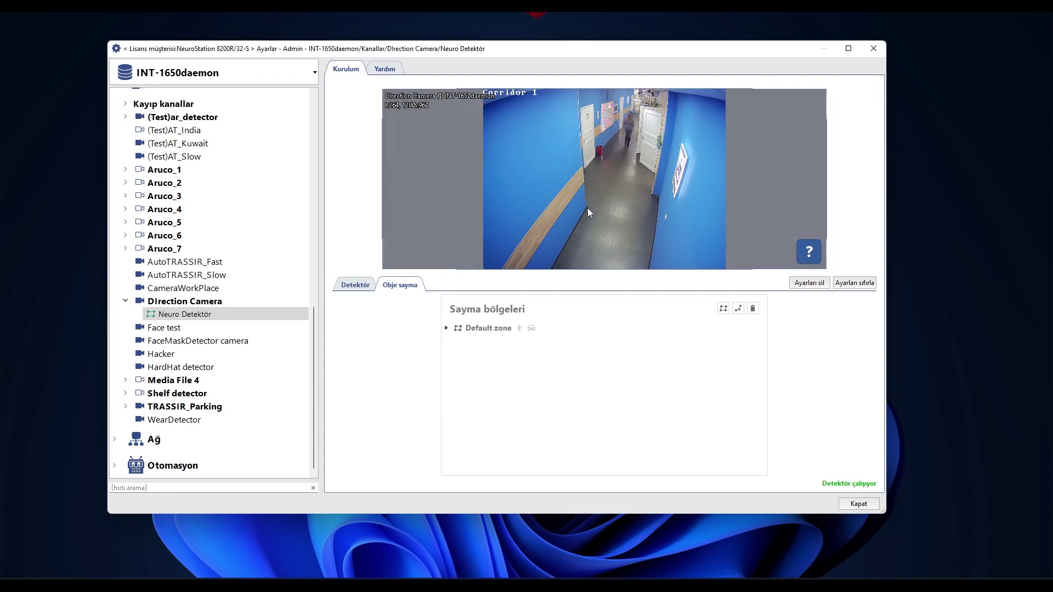
click(656, 225)
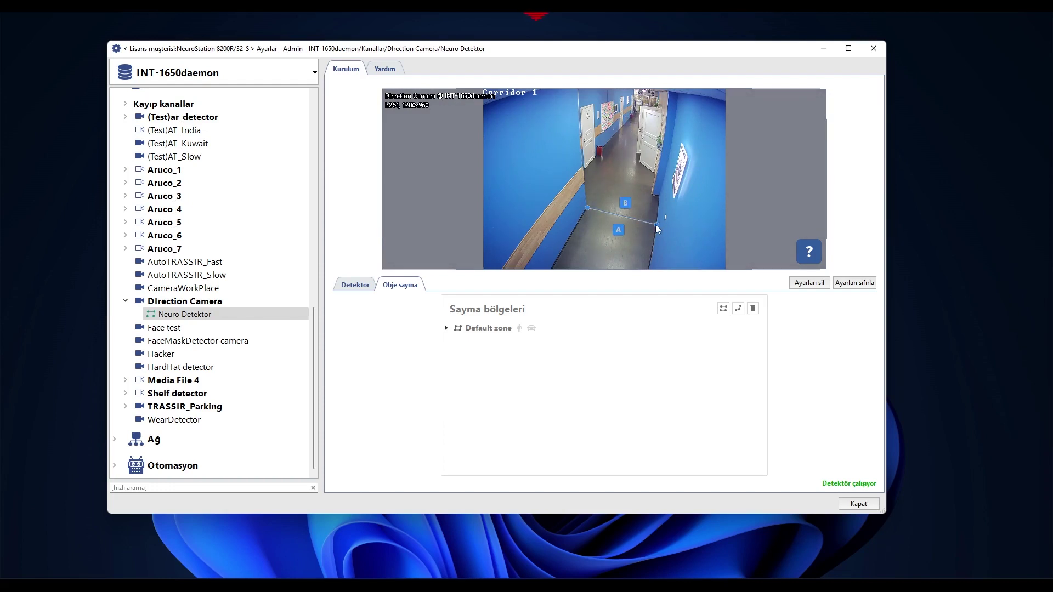
click(656, 225)
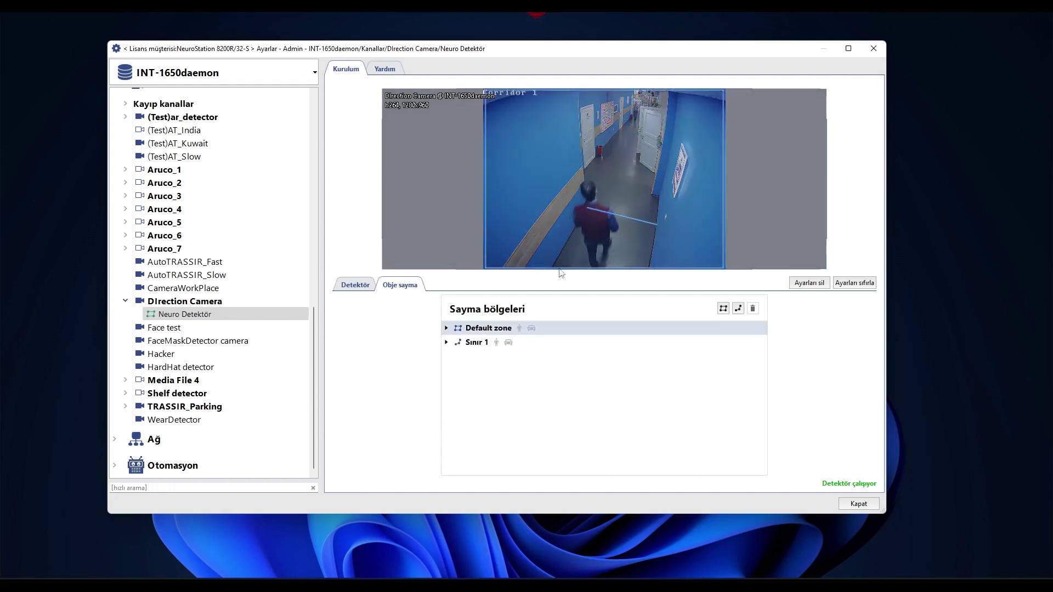
Step: Configure the Sınır 1 border to exclude Araçlar and display as a green line 3 pks wide
click(495, 341)
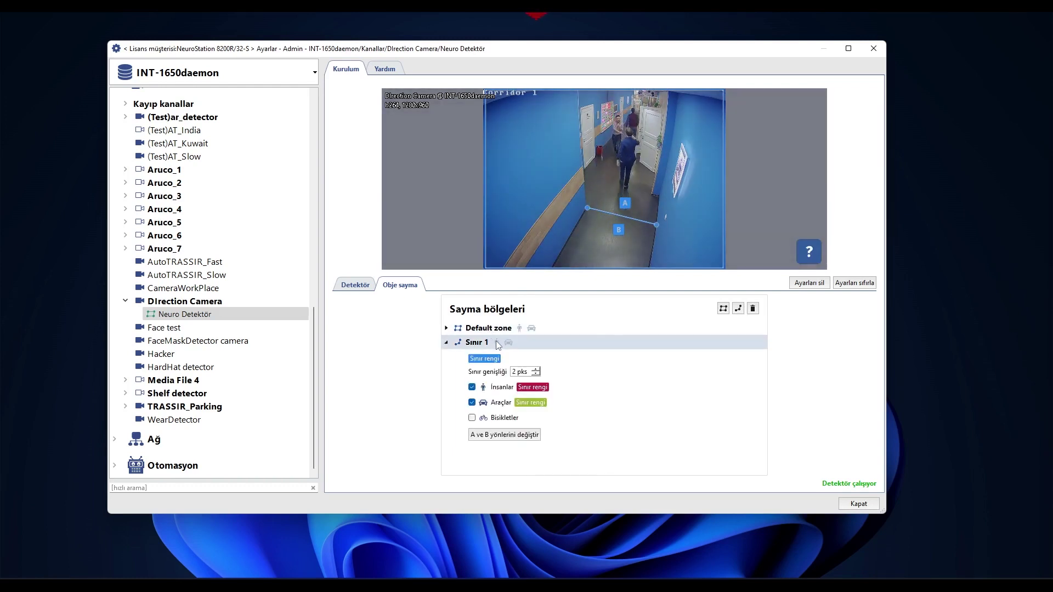
click(471, 402)
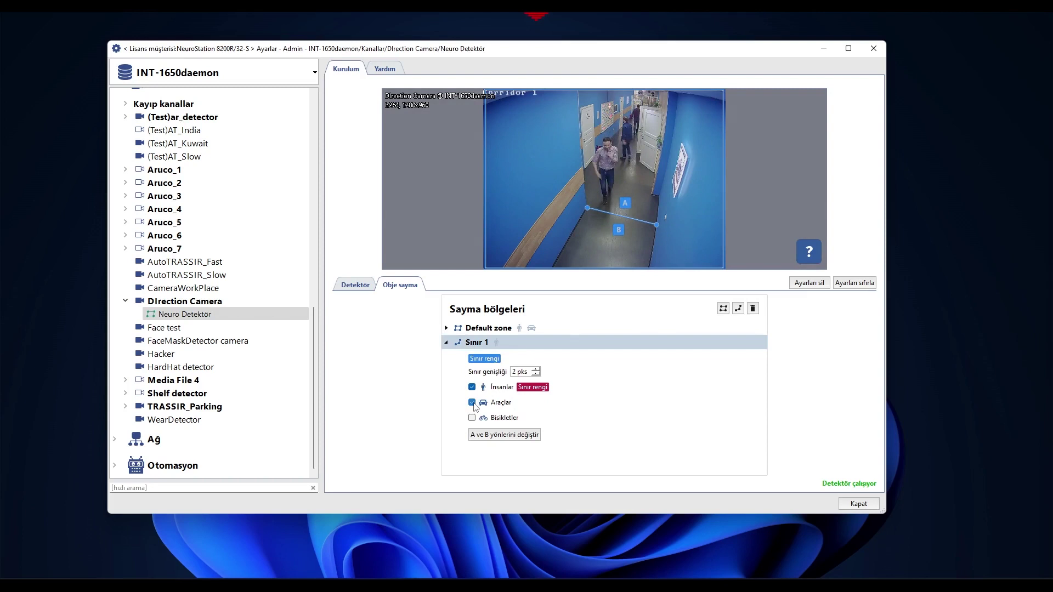
click(494, 359)
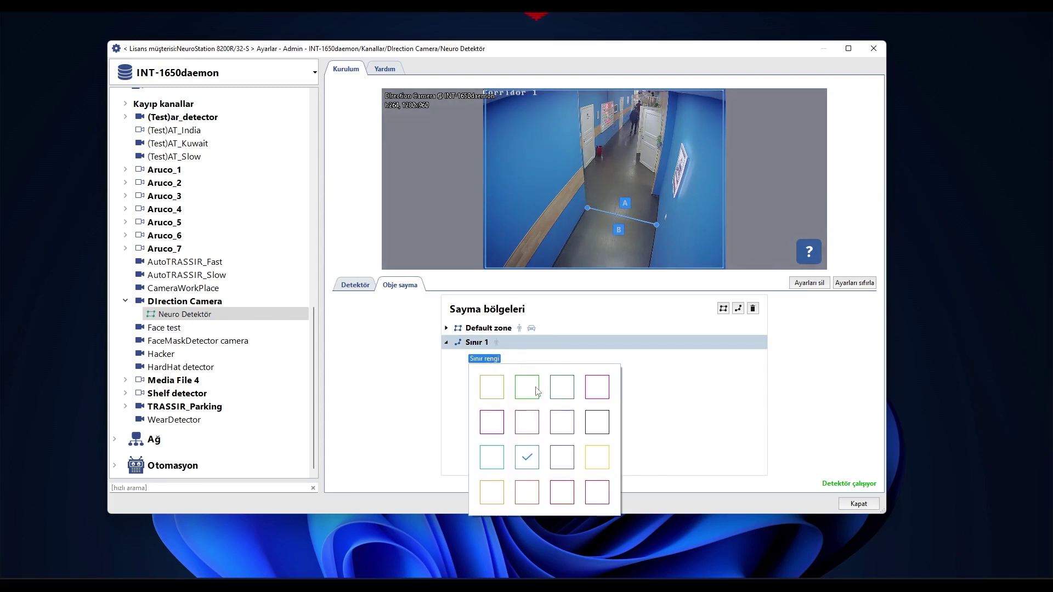
click(527, 387)
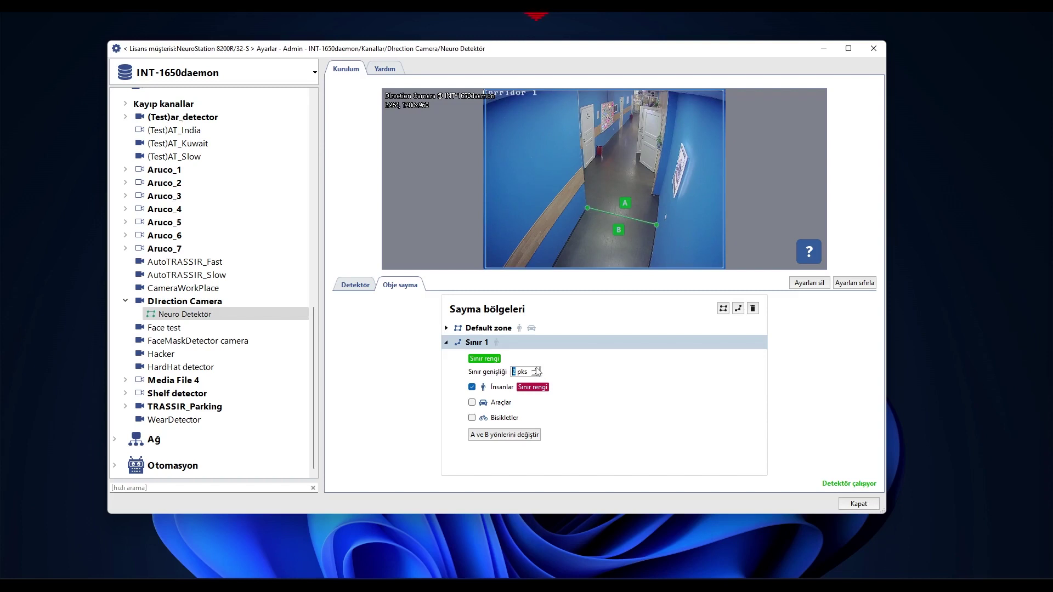
click(446, 343)
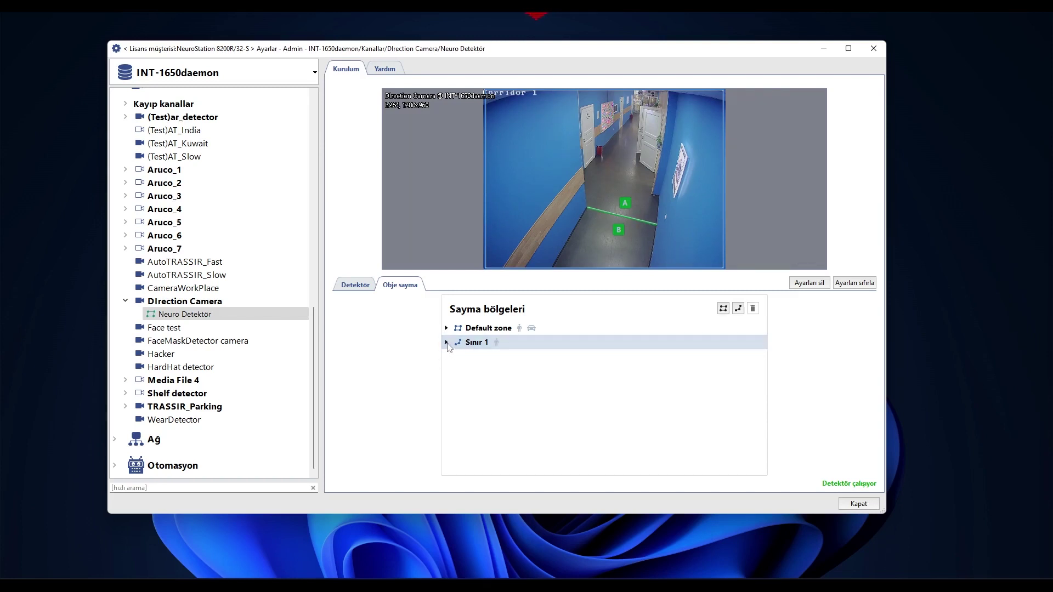
Step: Swap the A and B directions of the Sınır 1 border so that B lies on the far side
double_click(468, 344)
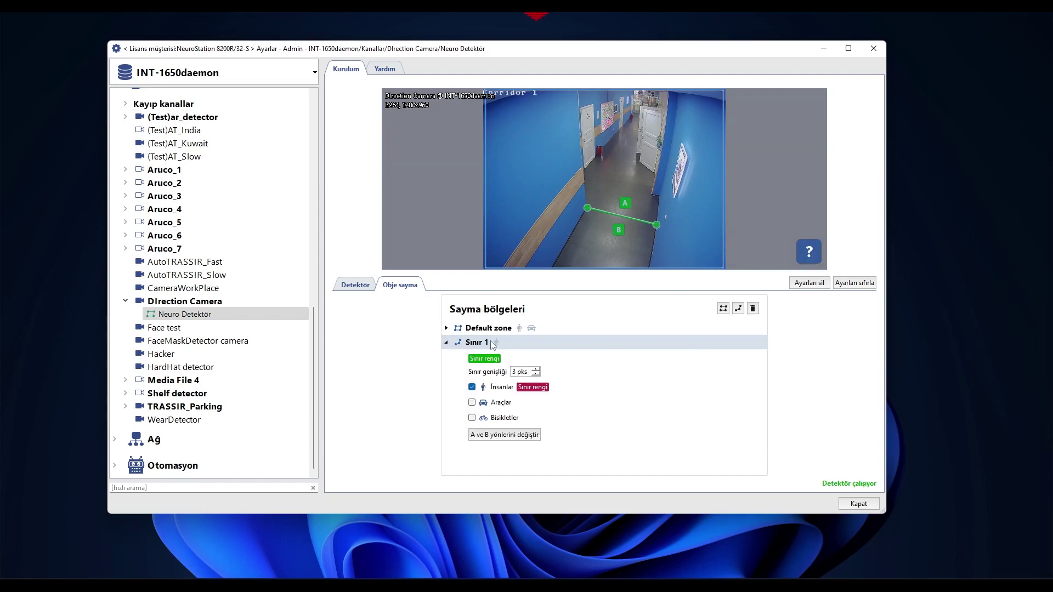
click(518, 440)
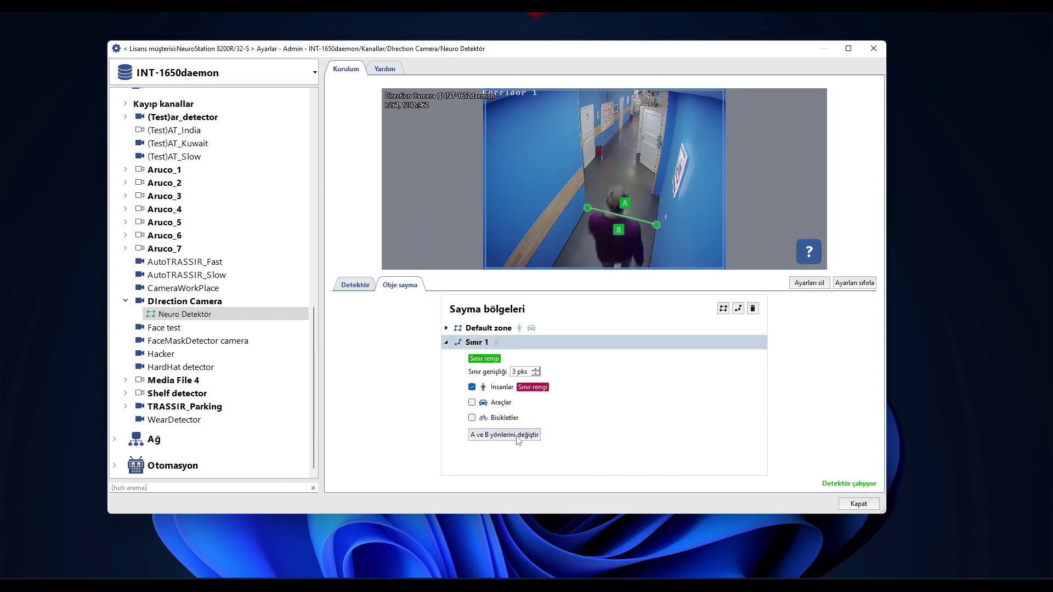
click(518, 439)
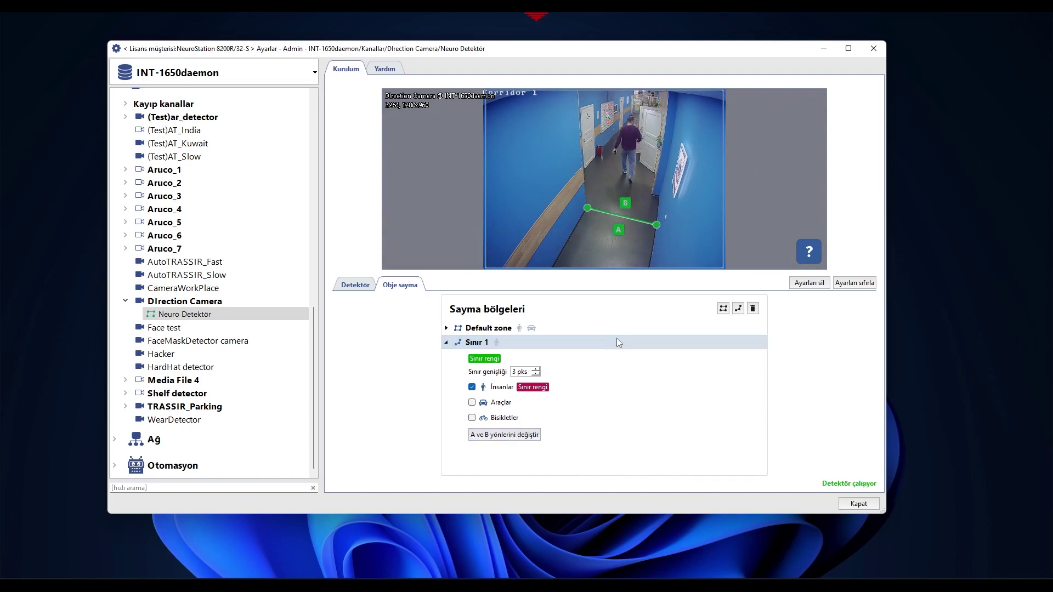
Step: Rename the Sınır 1 border as Direction OPEN
double_click(481, 343)
key(ctrl+a)
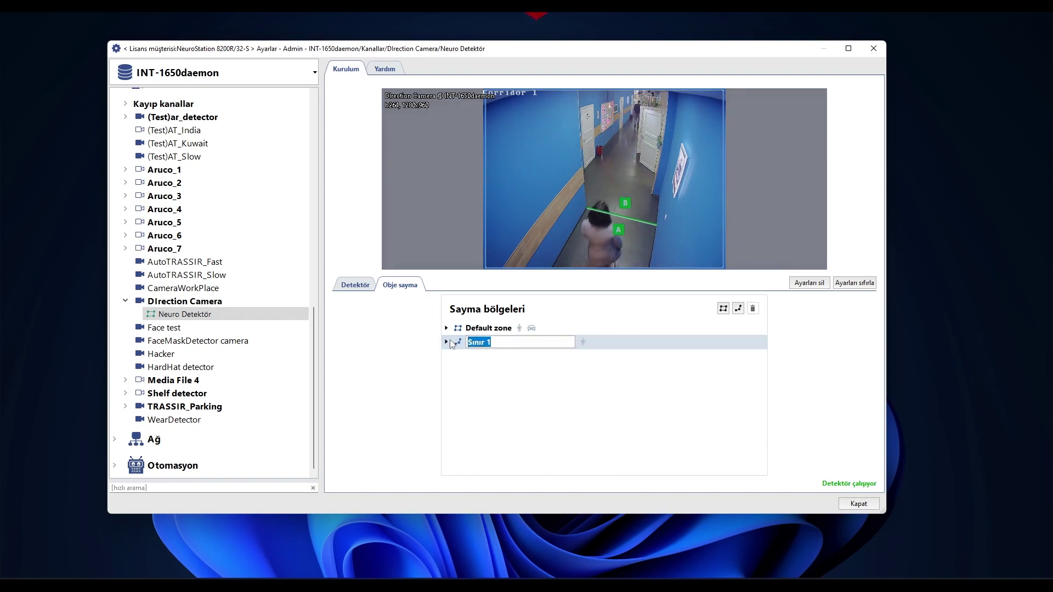
text(Directio)
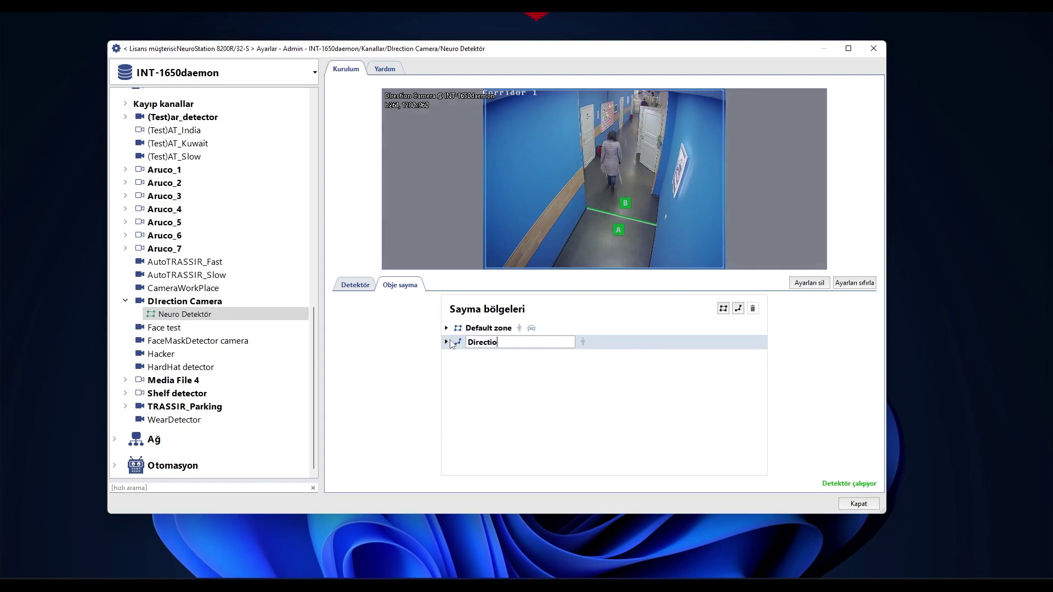
text(n OPEN)
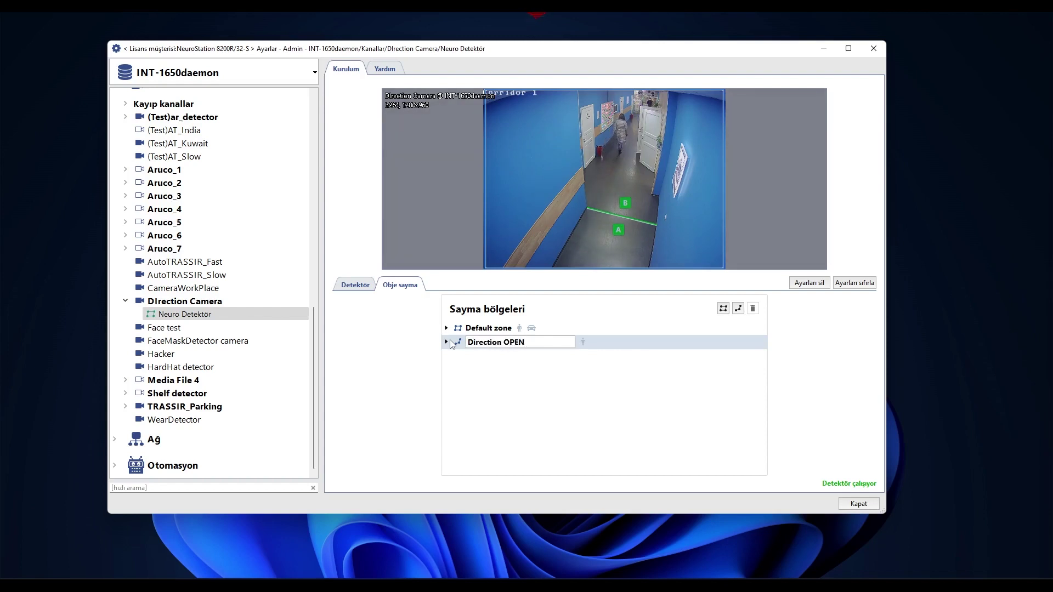
key(Return)
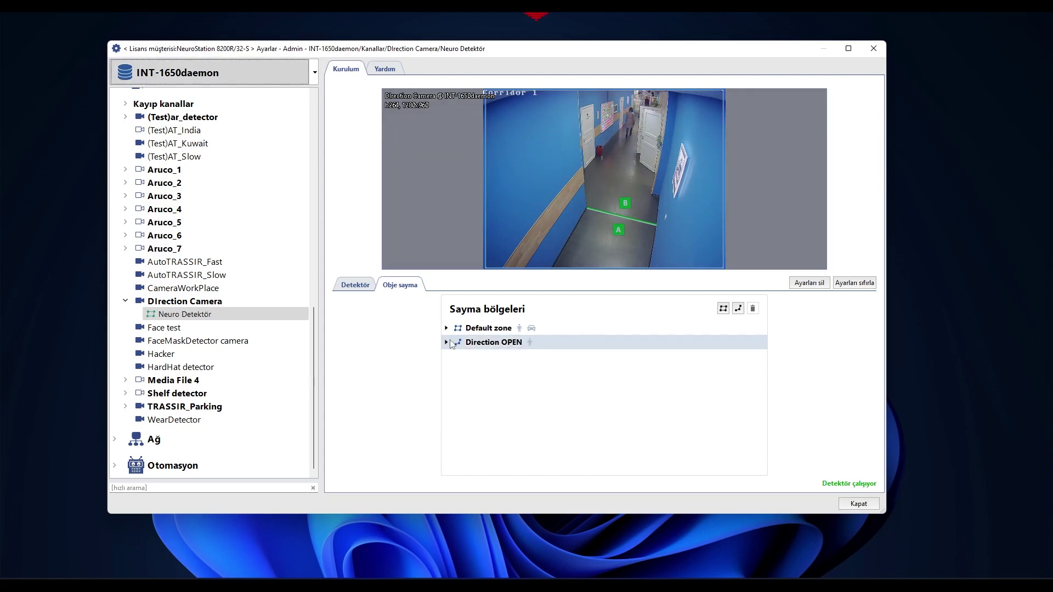
Step: Set the İnsanlar colour of the Direction OPEN border to blue and return to the detector's basic settings
click(447, 342)
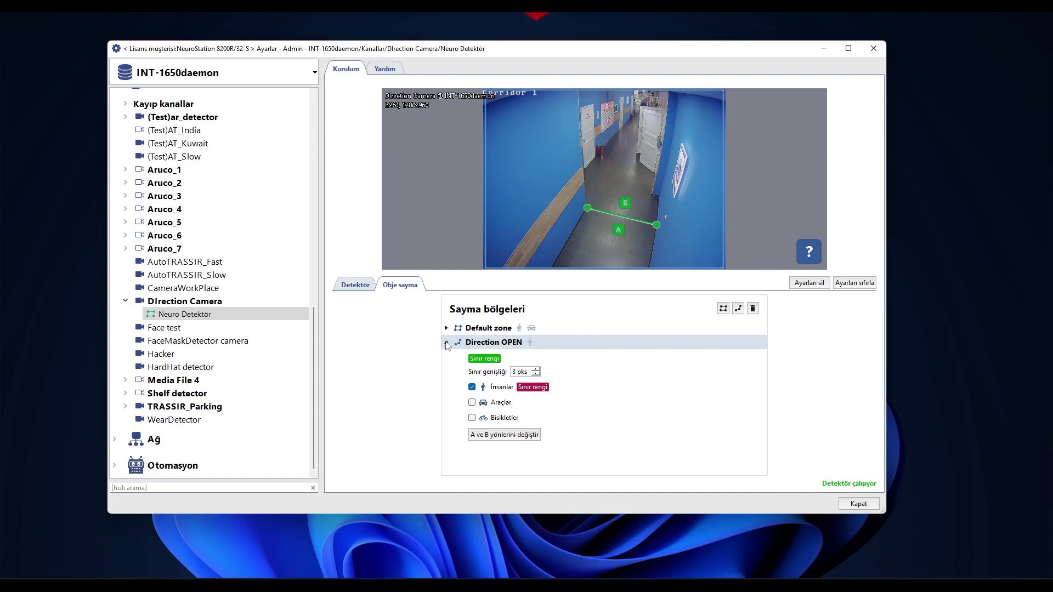
click(531, 388)
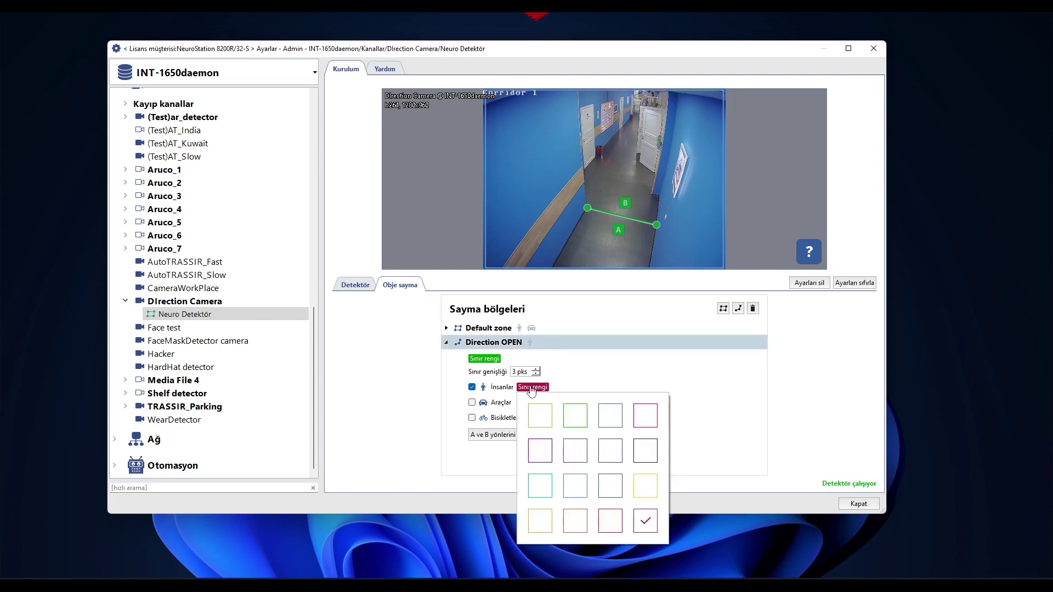
click(571, 485)
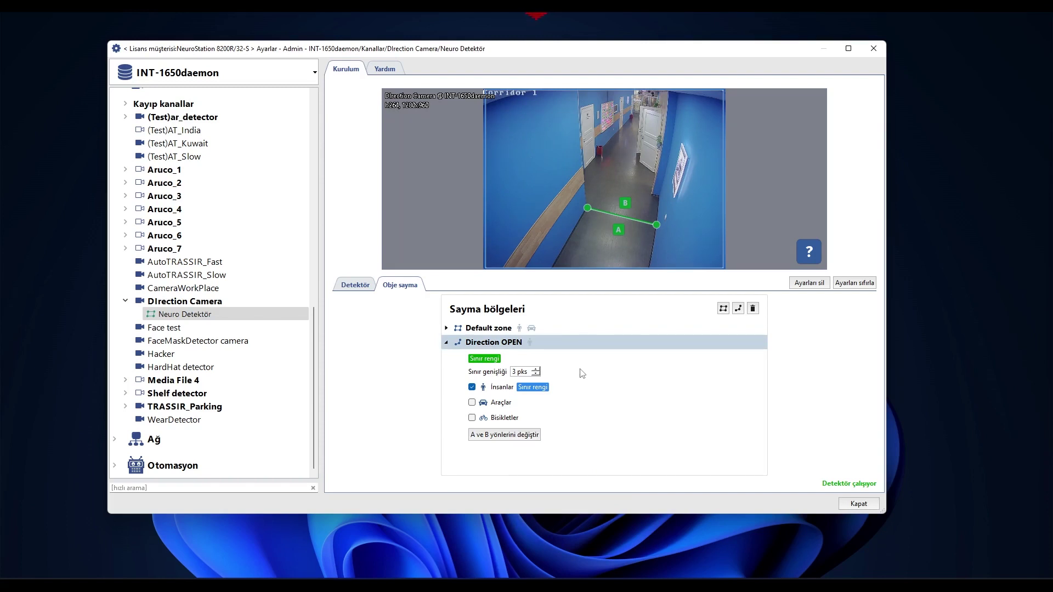
click(361, 287)
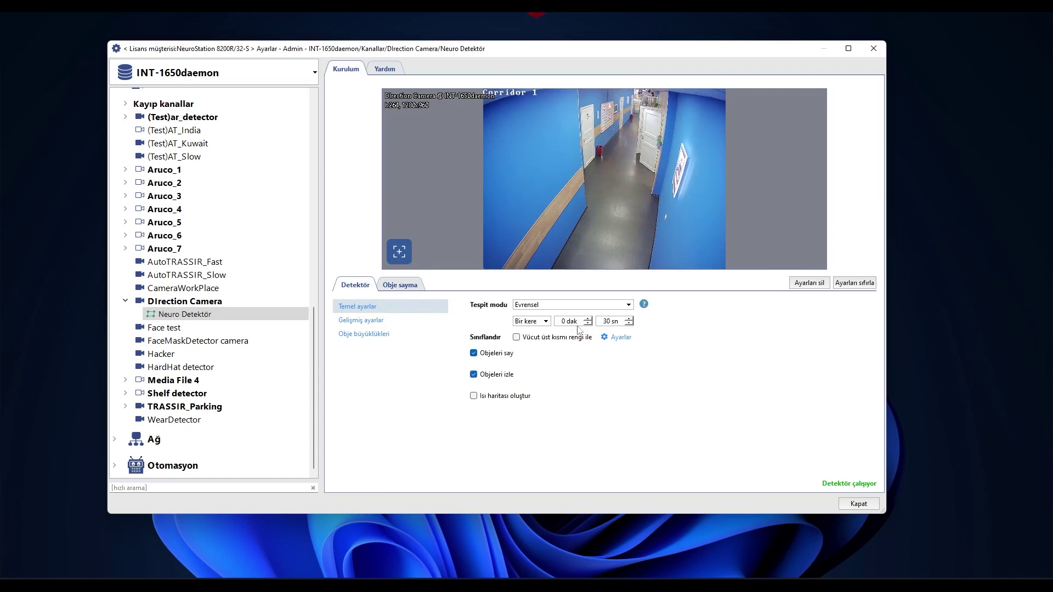
Step: Shorten the Evrensel mode's interval in seconds and raise Hassasiyet slightly above the middle in the advanced settings
double_click(605, 319)
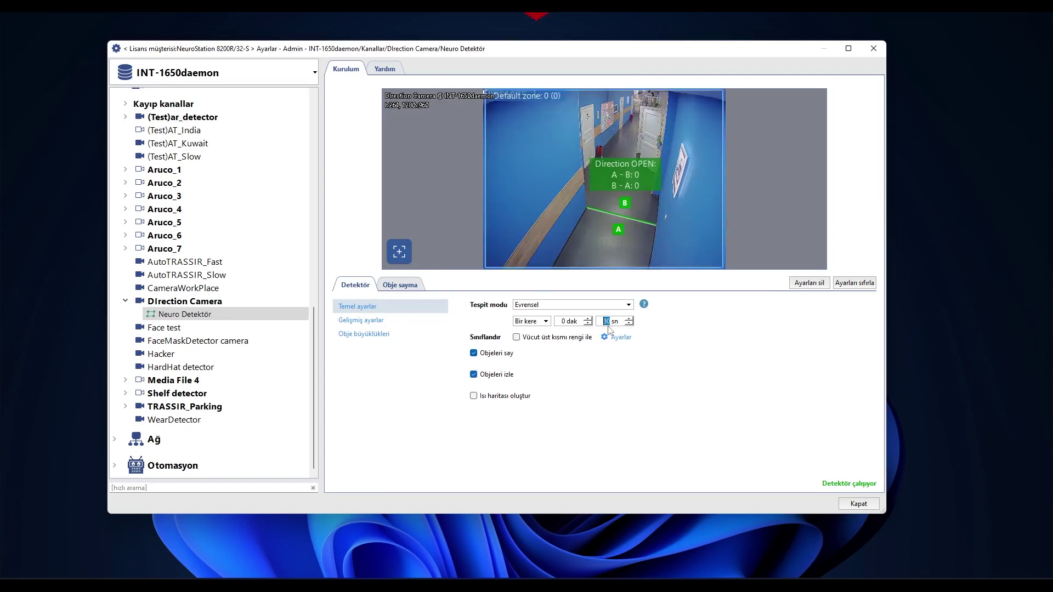
scroll(612, 320, down, 15)
click(360, 323)
scroll(553, 421, down, 2)
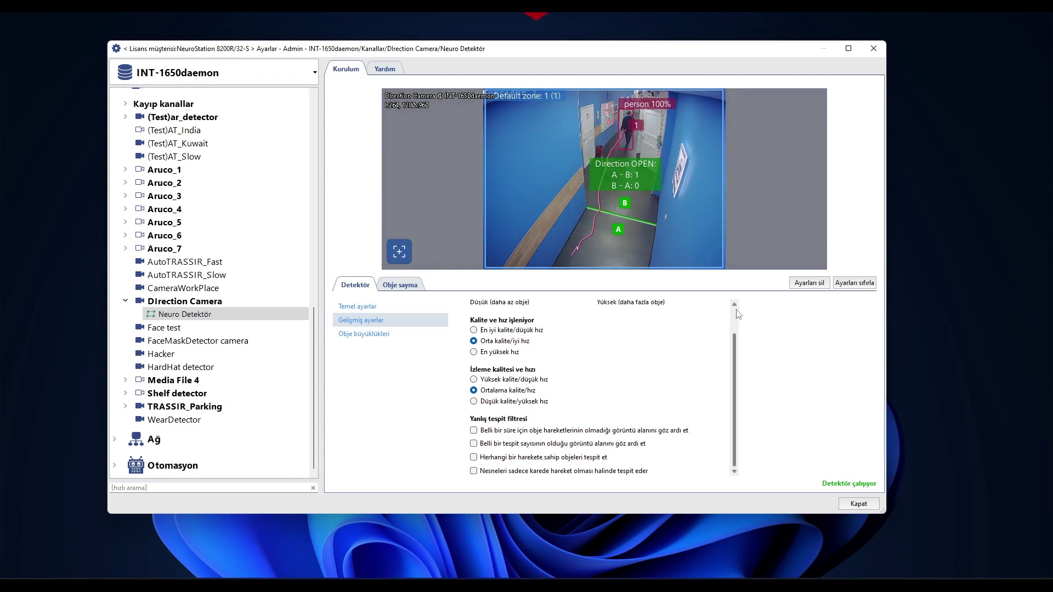
scroll(732, 353, up, 2)
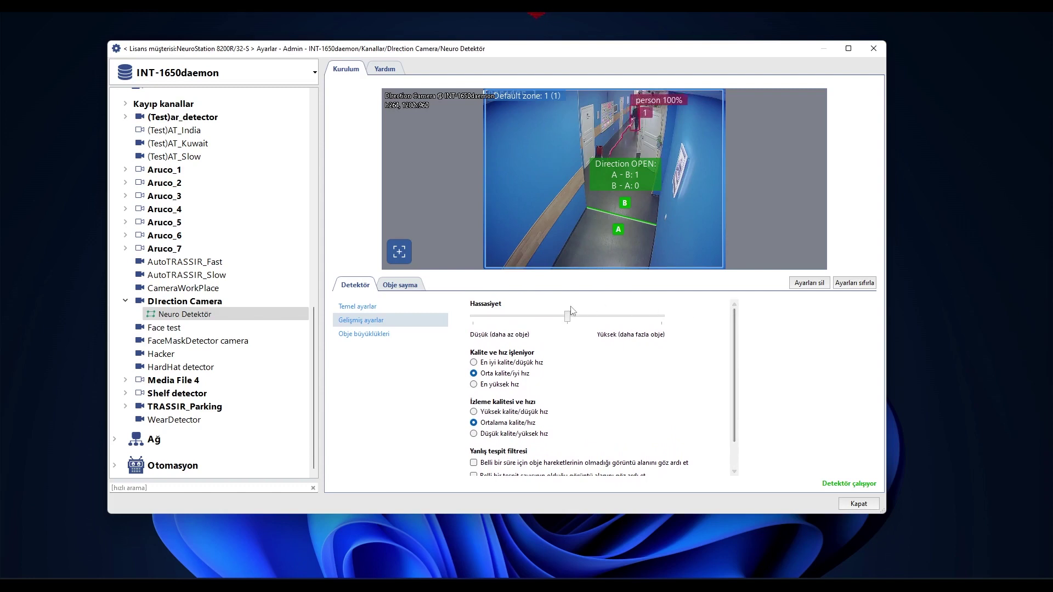
drag(568, 316, 588, 318)
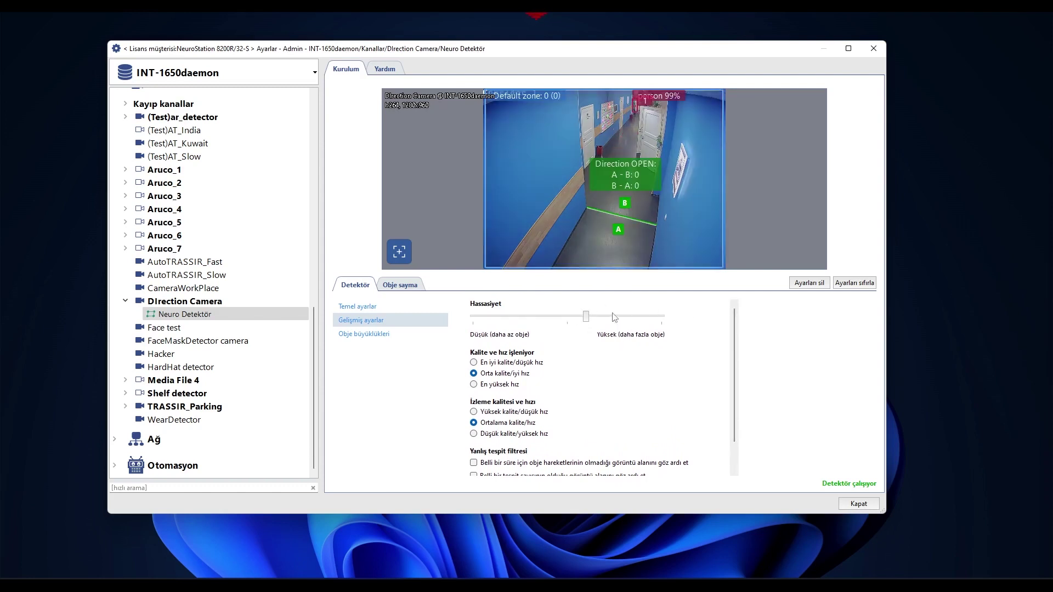
Step: Create a new script in Otomasyon and open the file selection for loading its code
click(156, 465)
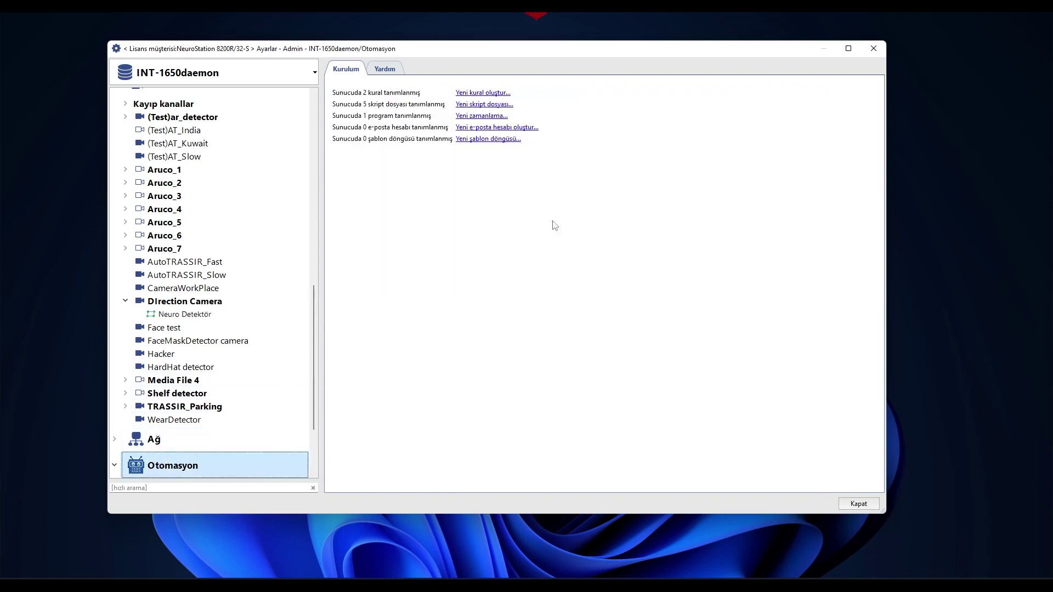
click(495, 105)
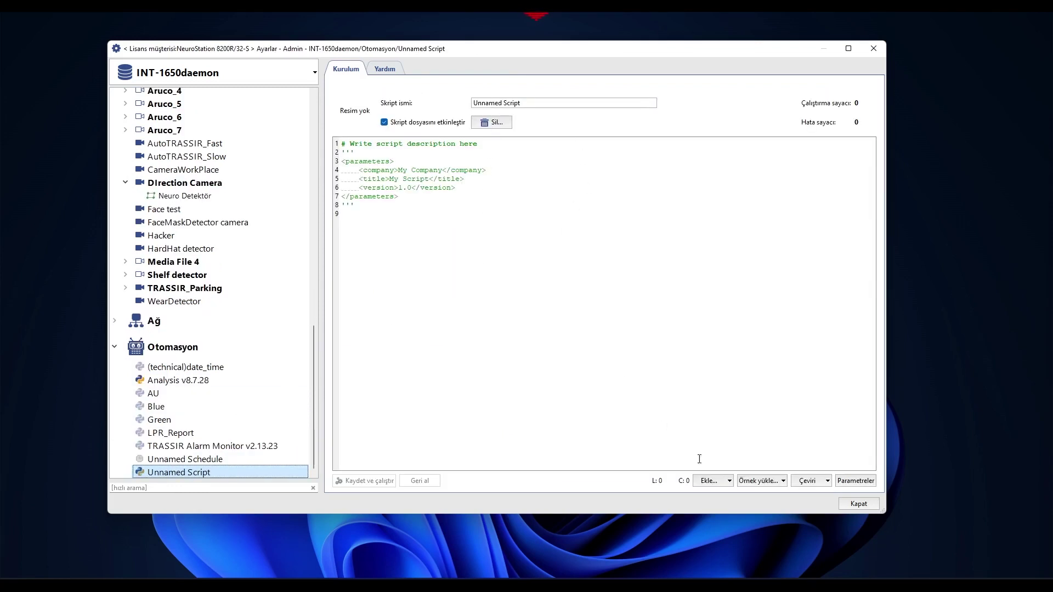
click(771, 477)
click(765, 462)
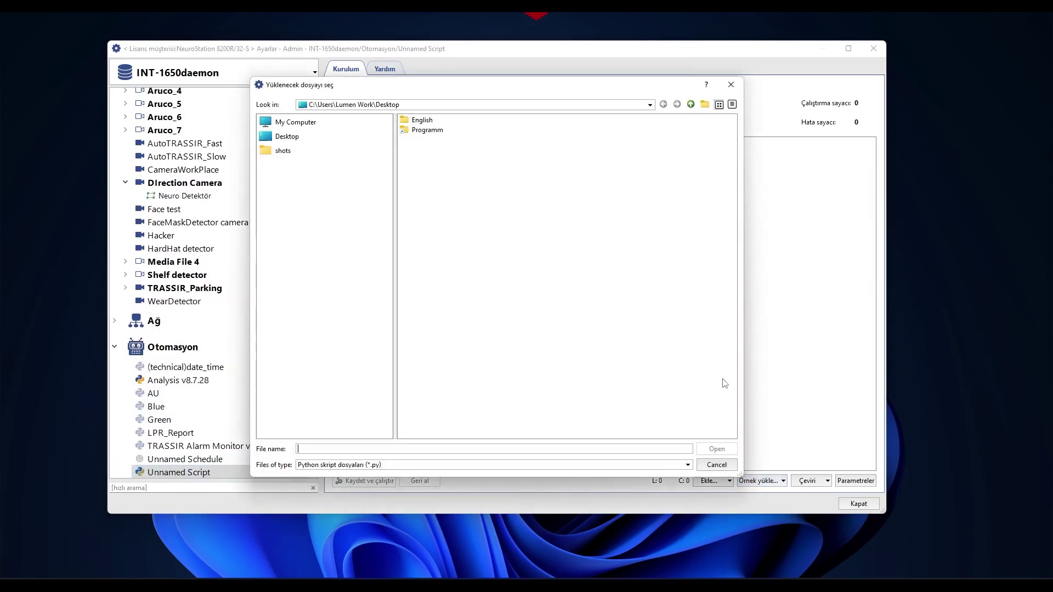
Step: Load the TEST_KEY DirectionDetector v1.1 Python script from the account's Downloads folder, and save and run it
click(296, 121)
double_click(420, 122)
double_click(420, 240)
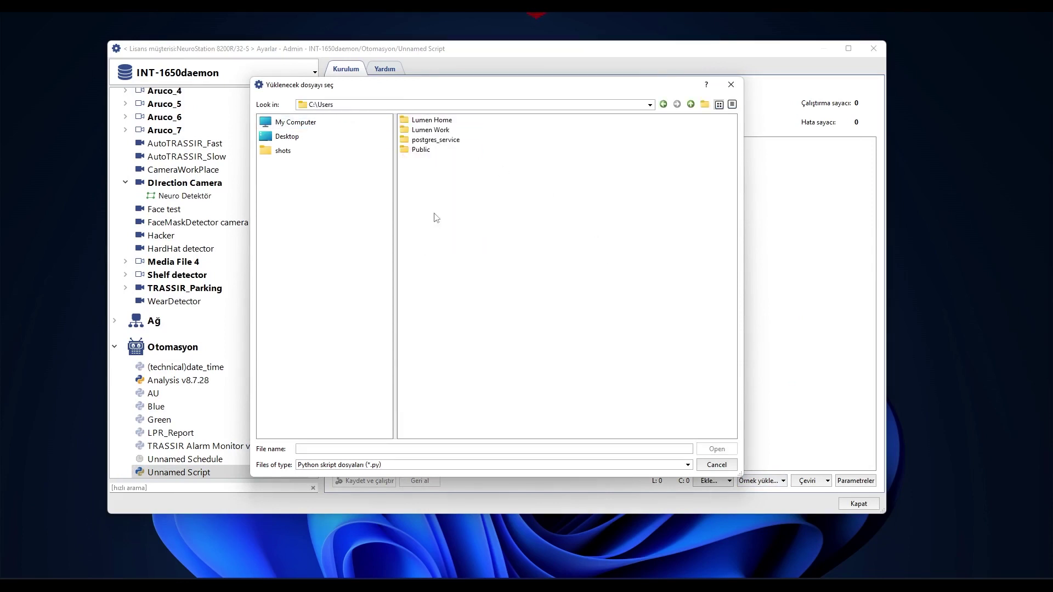
click(438, 131)
double_click(438, 130)
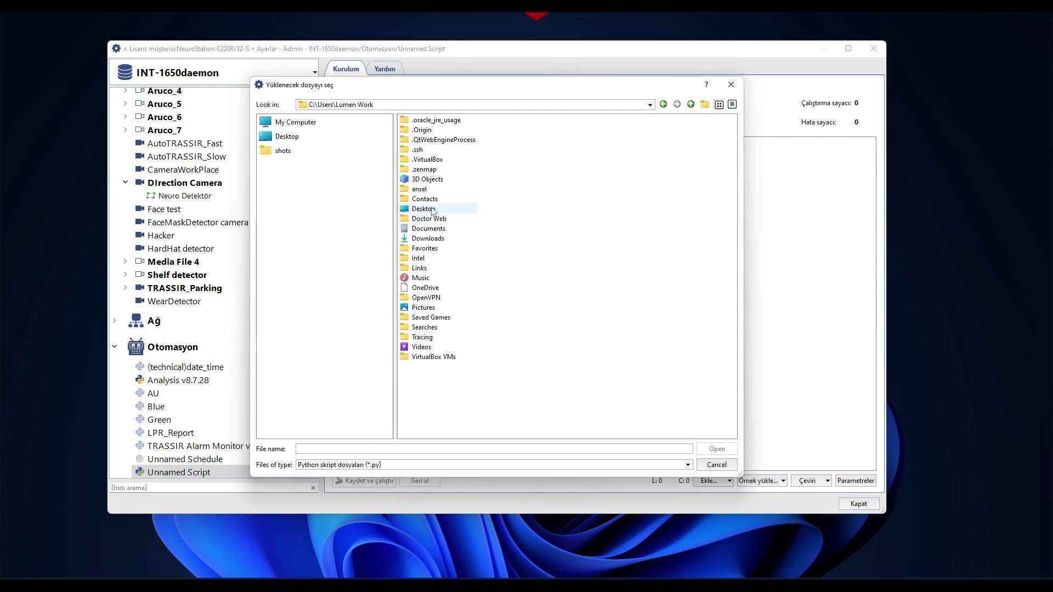
double_click(428, 238)
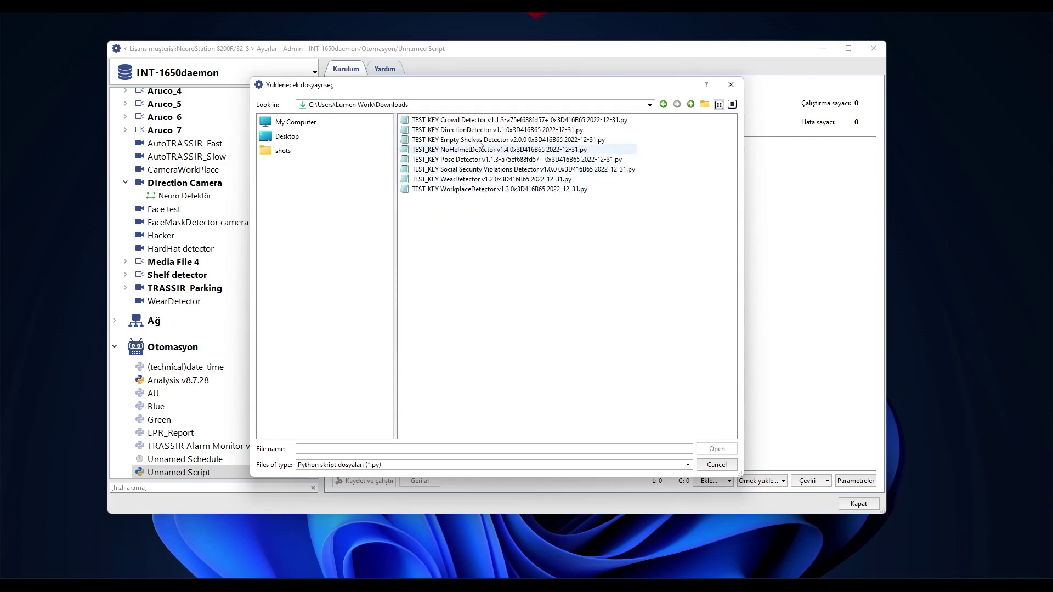
click(476, 130)
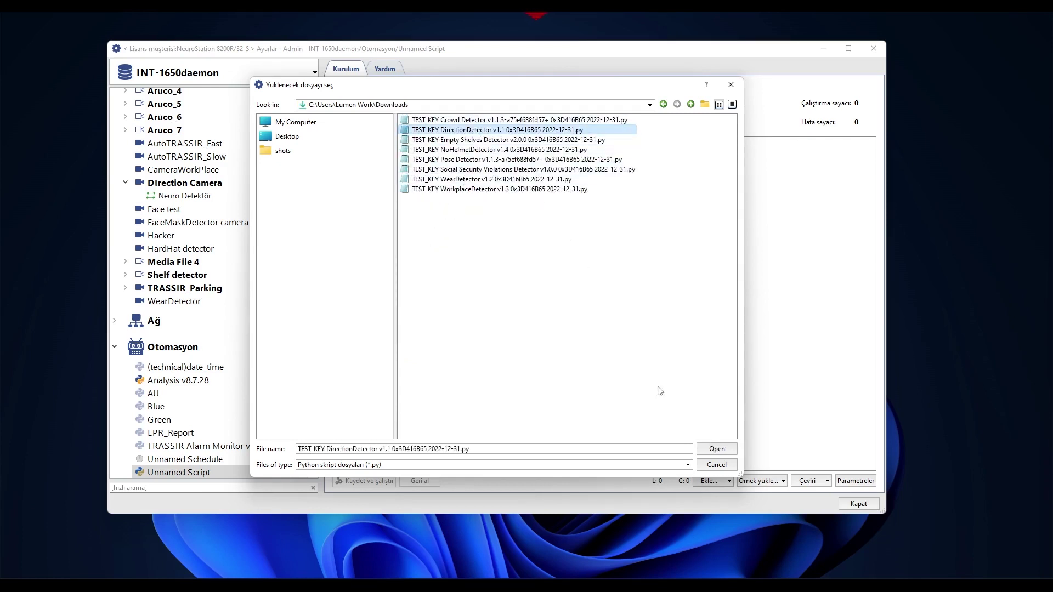
click(717, 450)
click(384, 480)
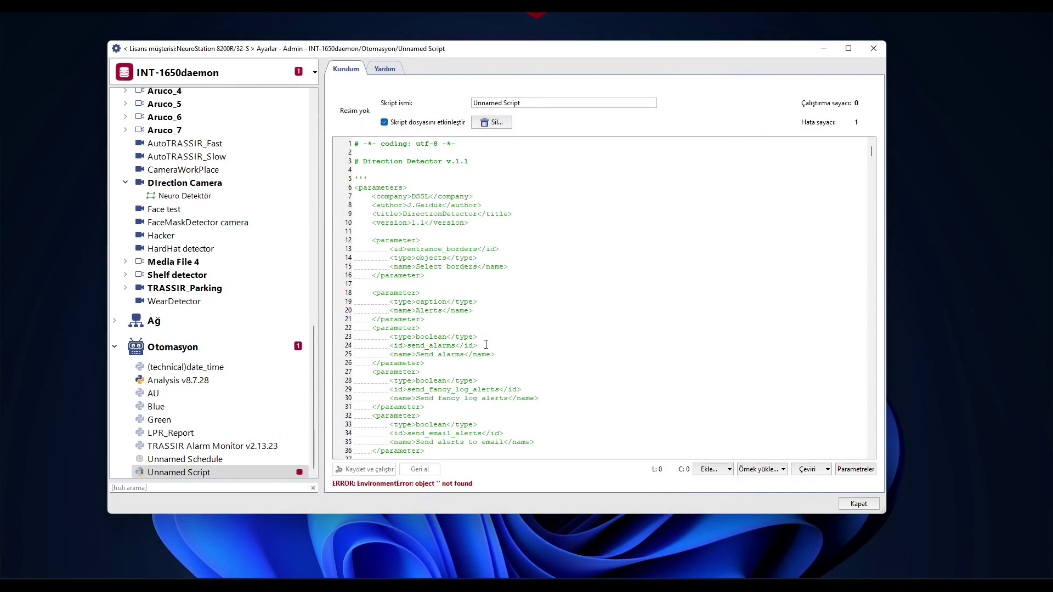
Step: Rename the script as Direction detector and disable it in its parameters view
drag(532, 103, 454, 101)
text(Direction detector)
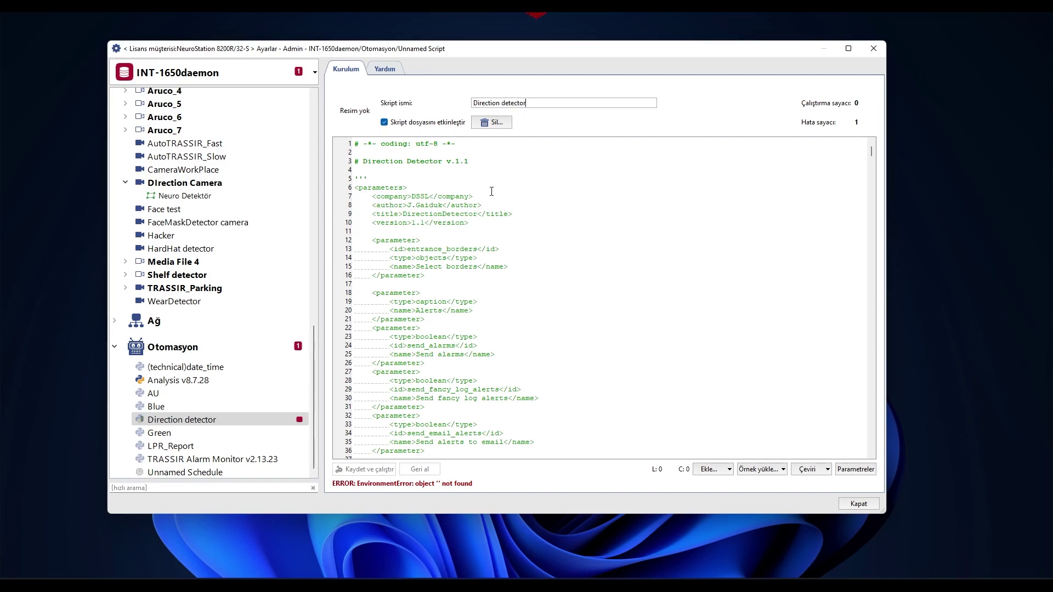
click(860, 469)
click(427, 122)
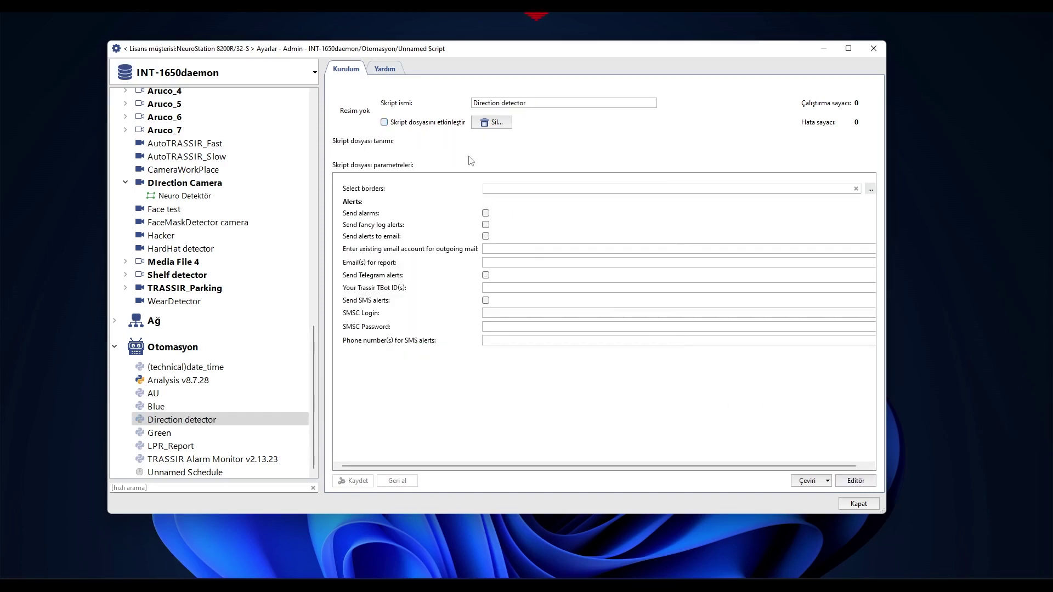
Step: Assign the Direction OPEN border with Send fancy log alerts on, save the parameters and enable the script
click(871, 189)
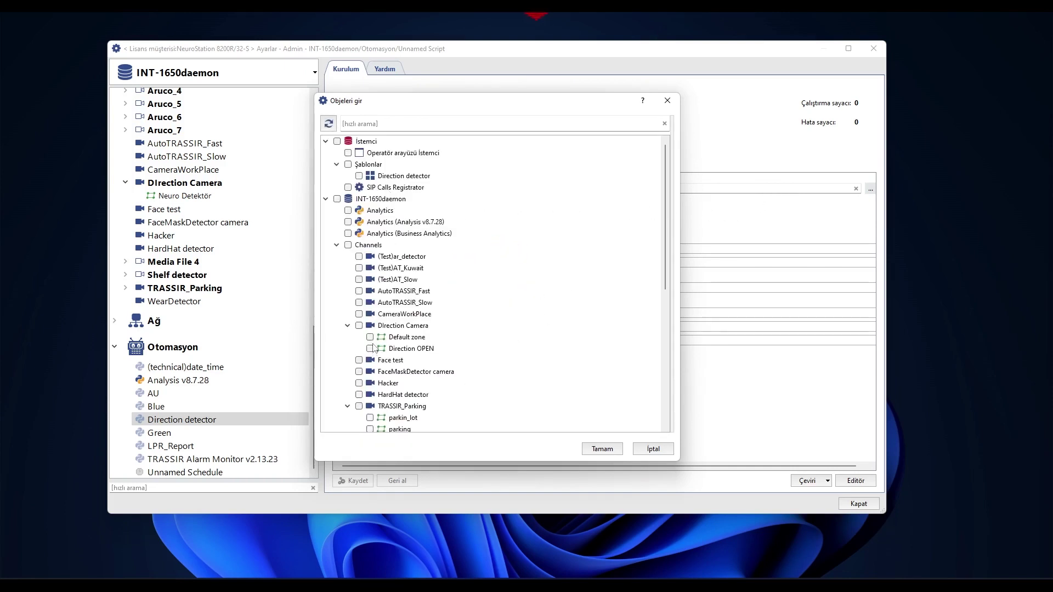
click(603, 447)
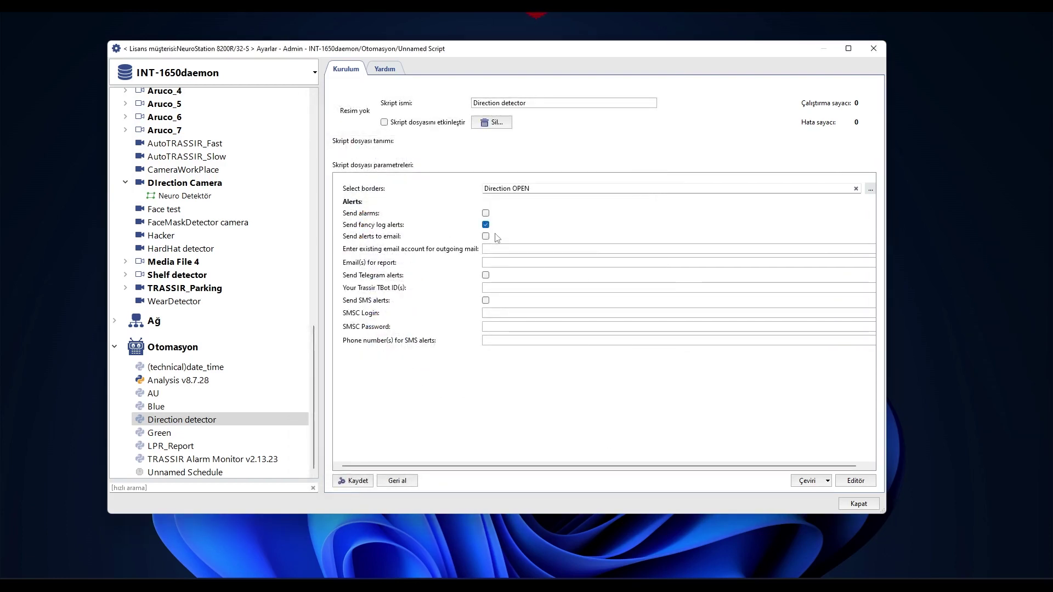
click(353, 482)
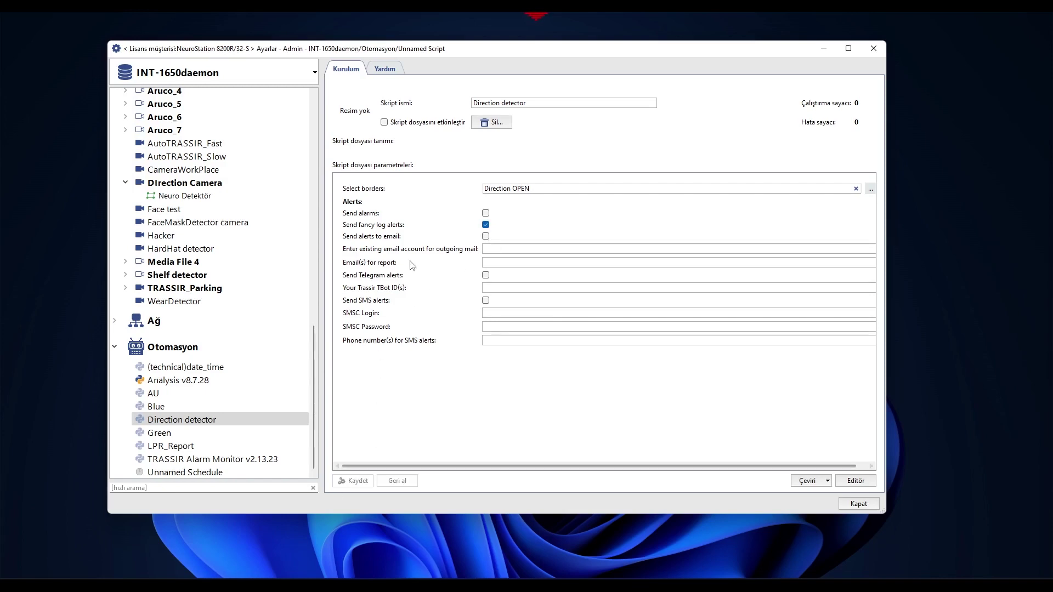
click(433, 126)
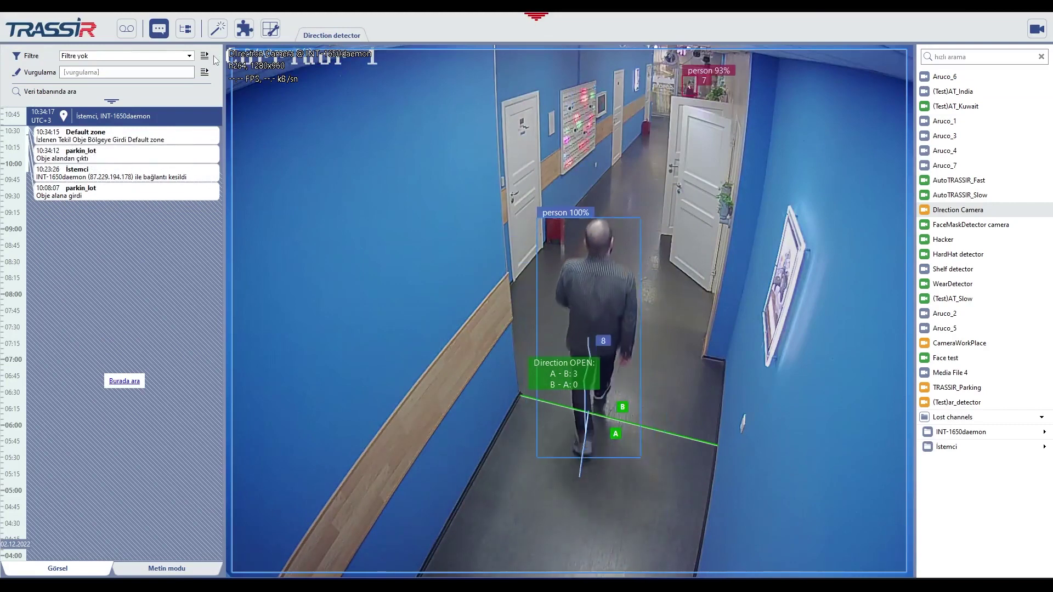
Step: Create a new event filter named Direction for the event log
click(204, 55)
click(234, 83)
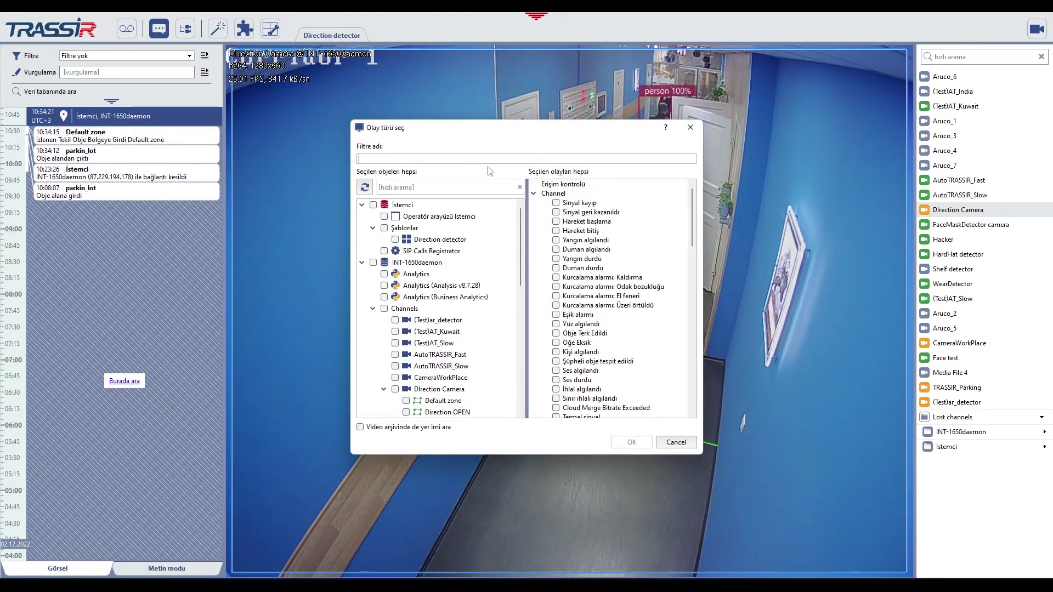
text(Direction)
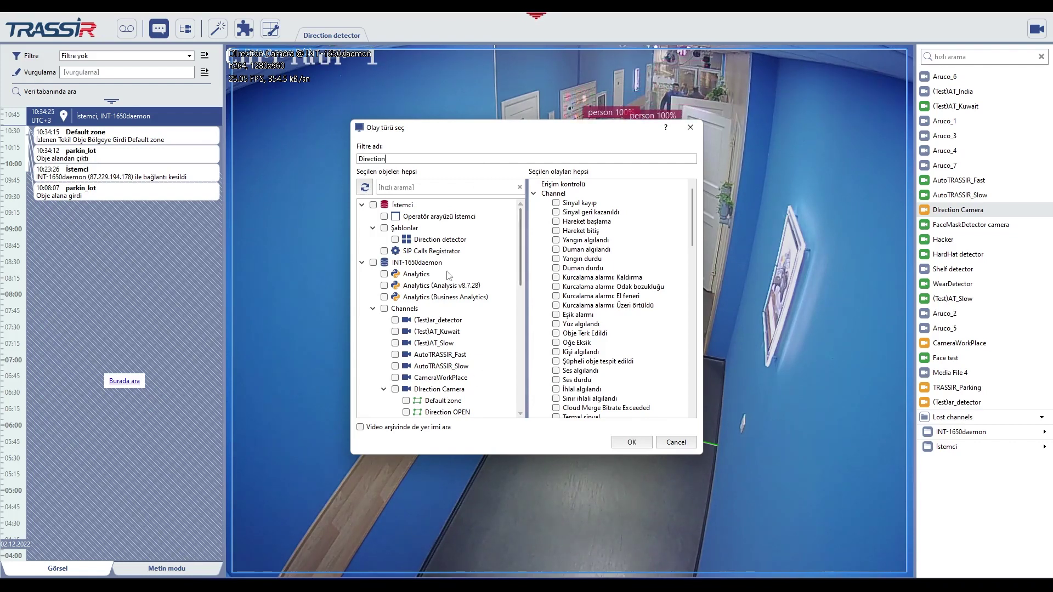
click(384, 274)
click(384, 286)
click(384, 297)
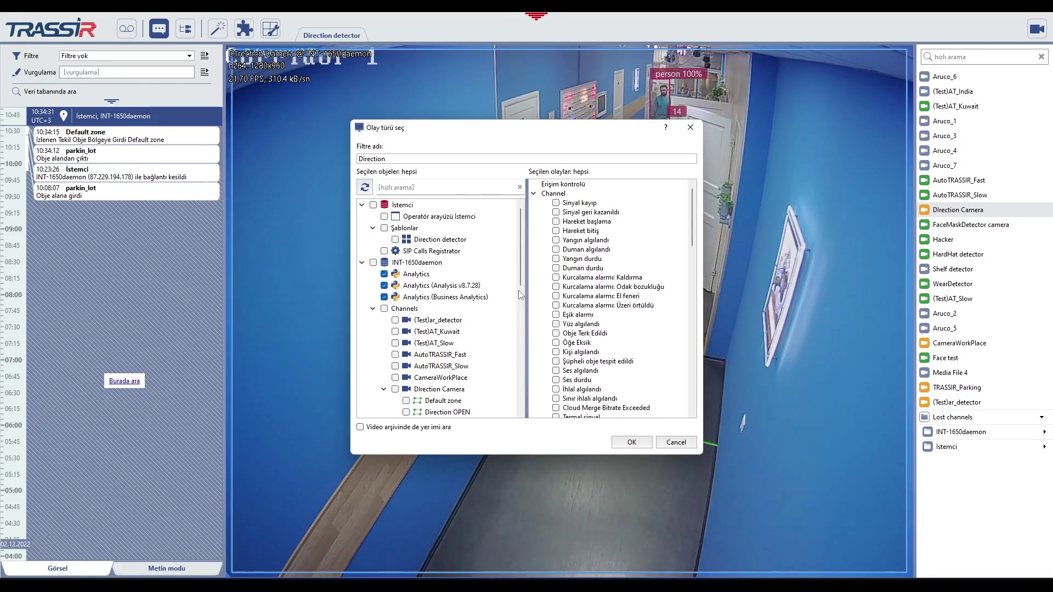
Step: Restrict the Direction filter to the Direction detector script object and the Script event, and save the filter
drag(523, 266, 522, 363)
click(384, 262)
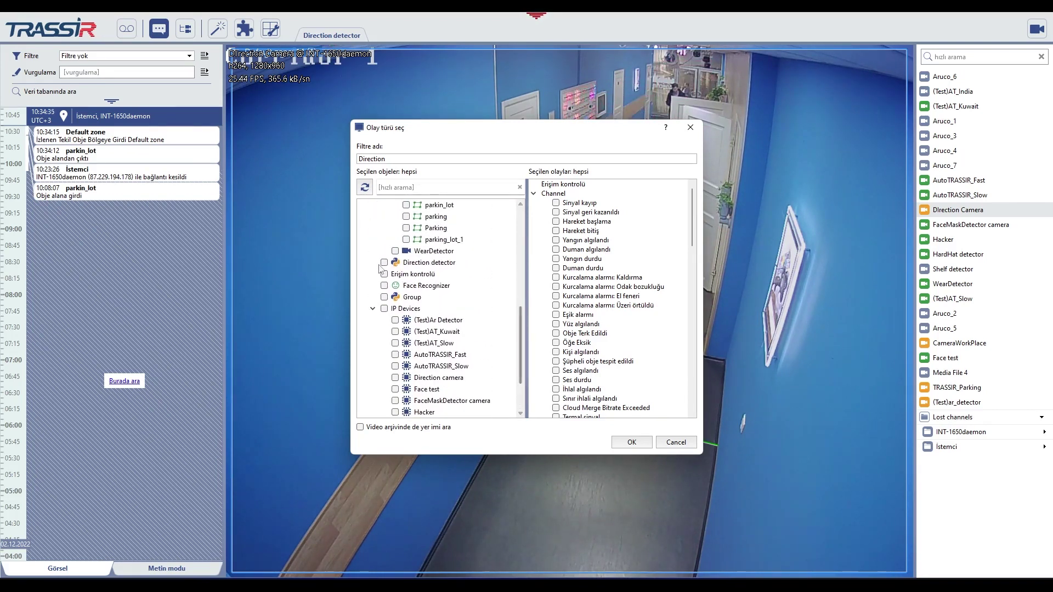
drag(524, 315, 523, 217)
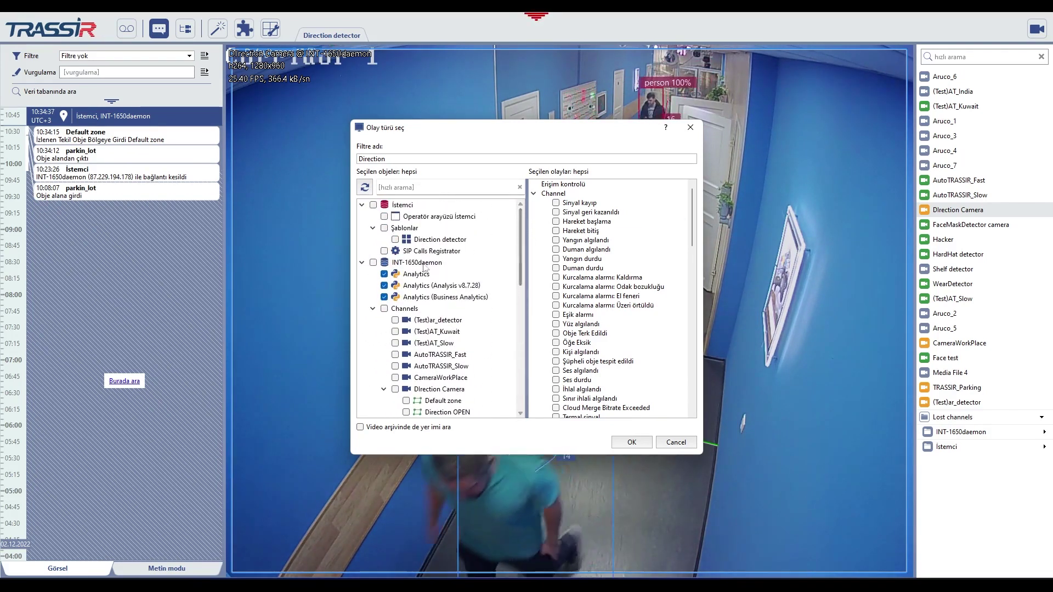
click(422, 190)
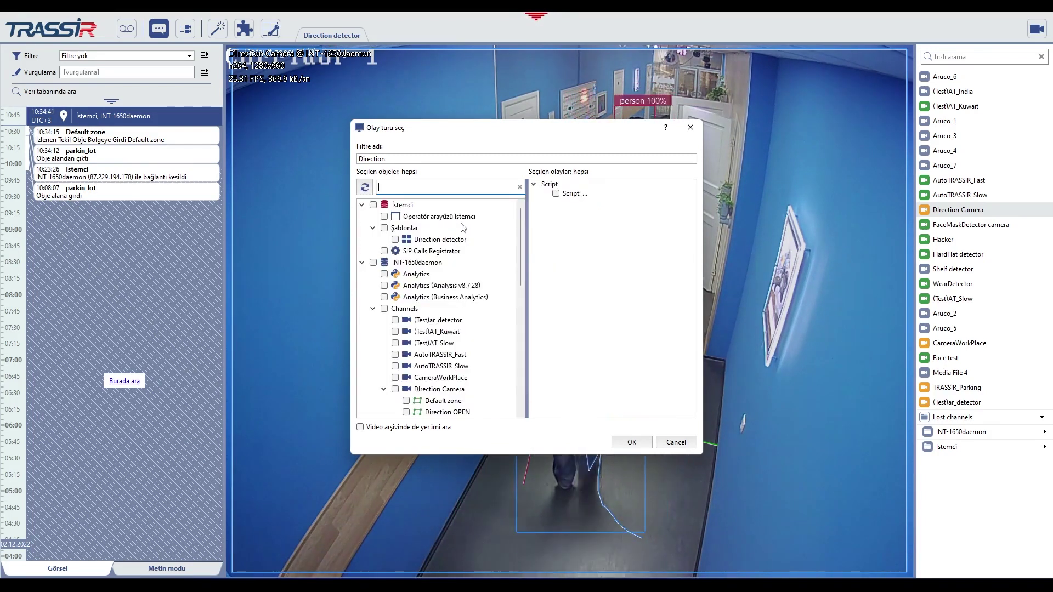
click(636, 441)
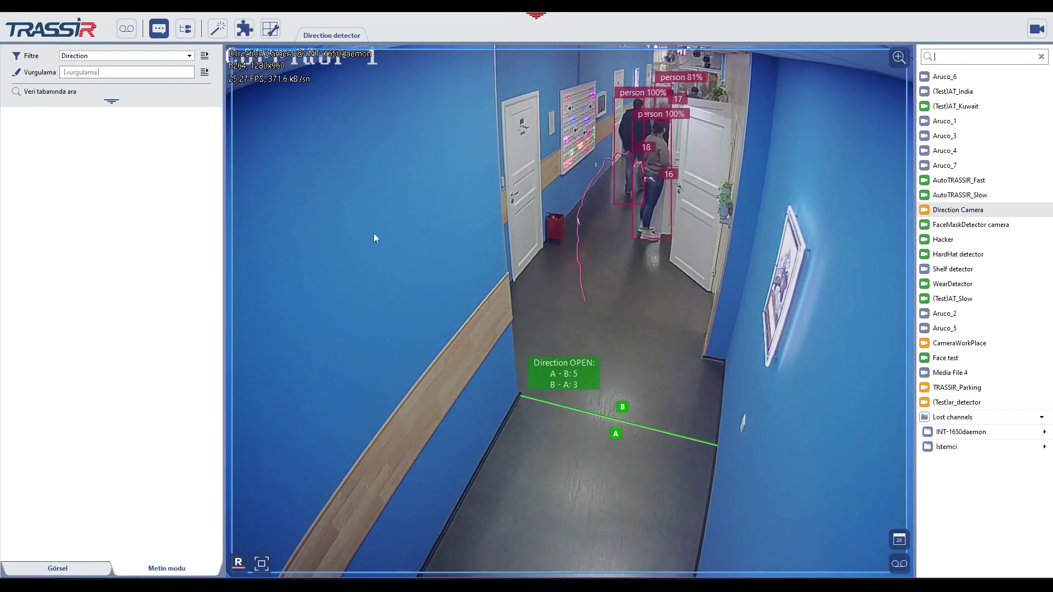
Step: Reopen the Direction filter and review which object and event are selected in it
click(205, 56)
click(233, 69)
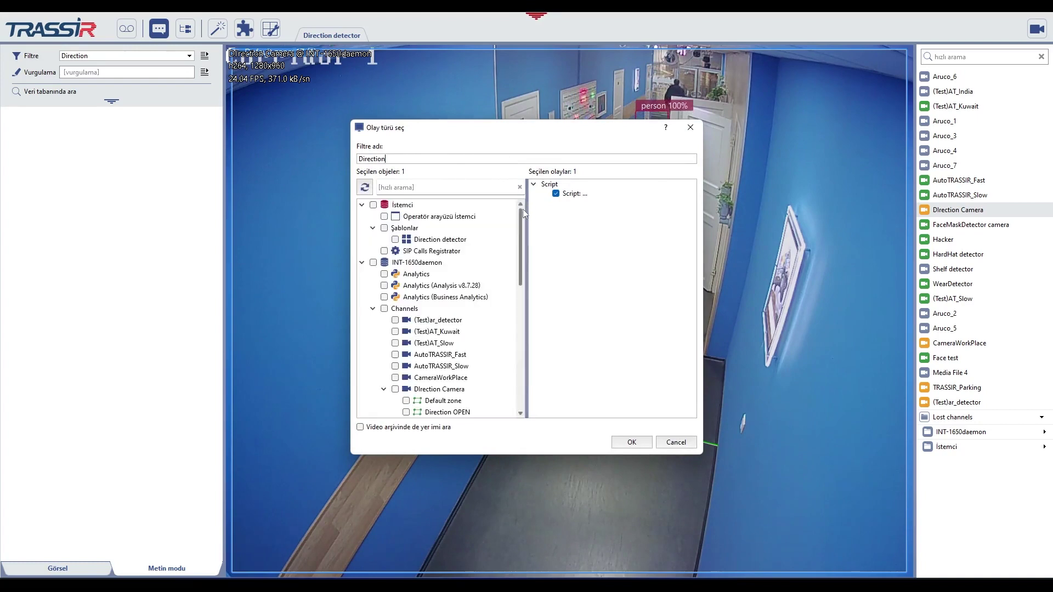
drag(521, 211, 516, 304)
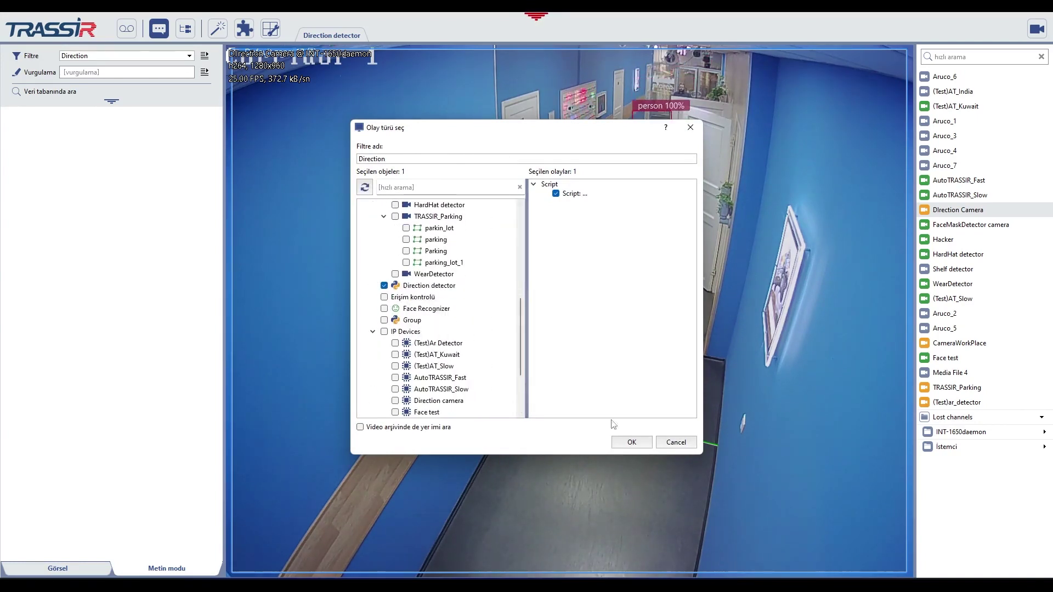
click(639, 445)
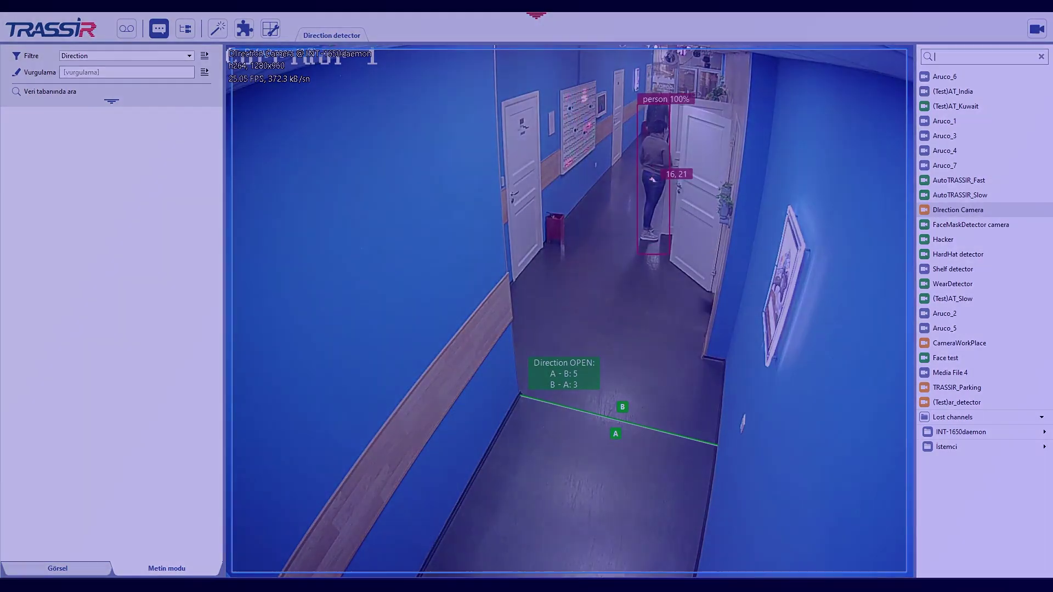